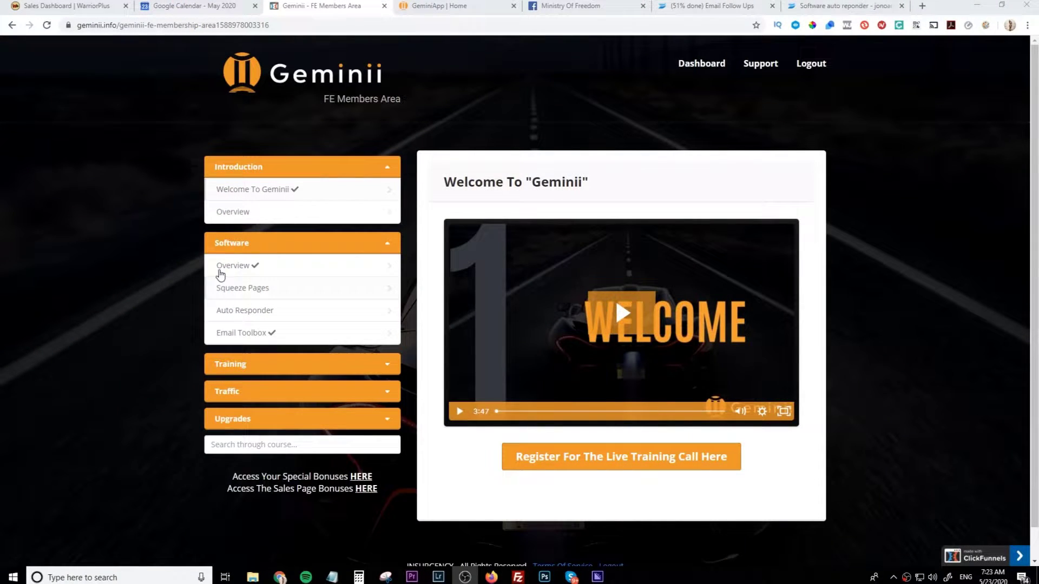
Expand the Training and Traffic accordions in the members-area sidebar to list their lessons
click(388, 365)
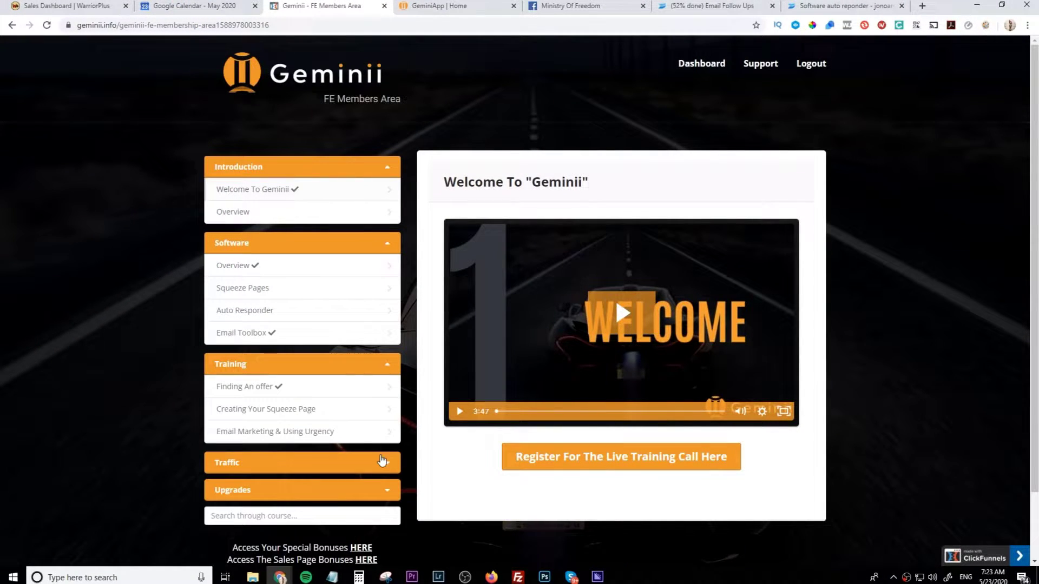
click(384, 464)
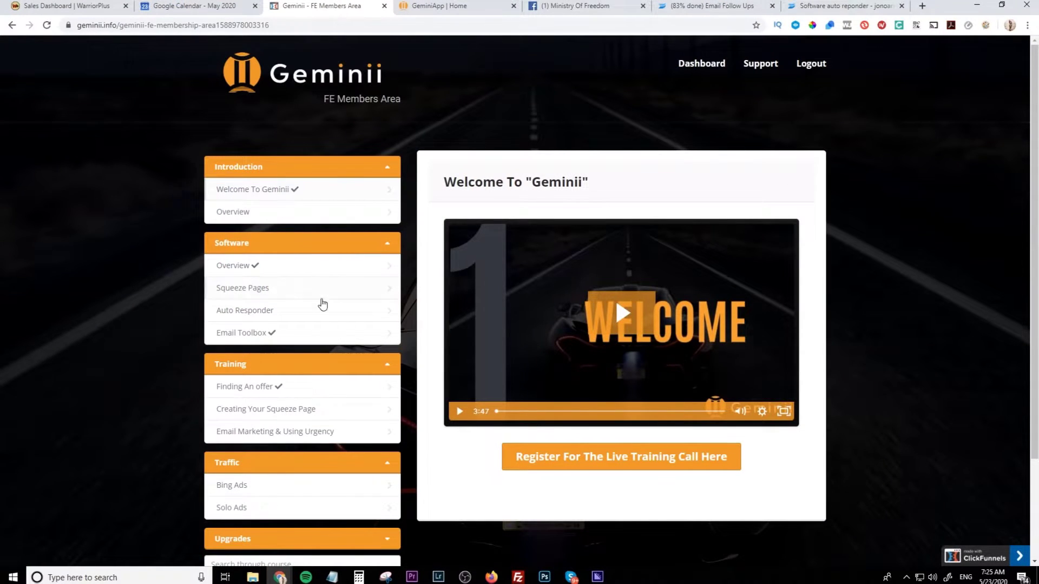
Open the Software Overview lesson, launch the 3-in-1 suite, and start the Form Builder App
click(269, 271)
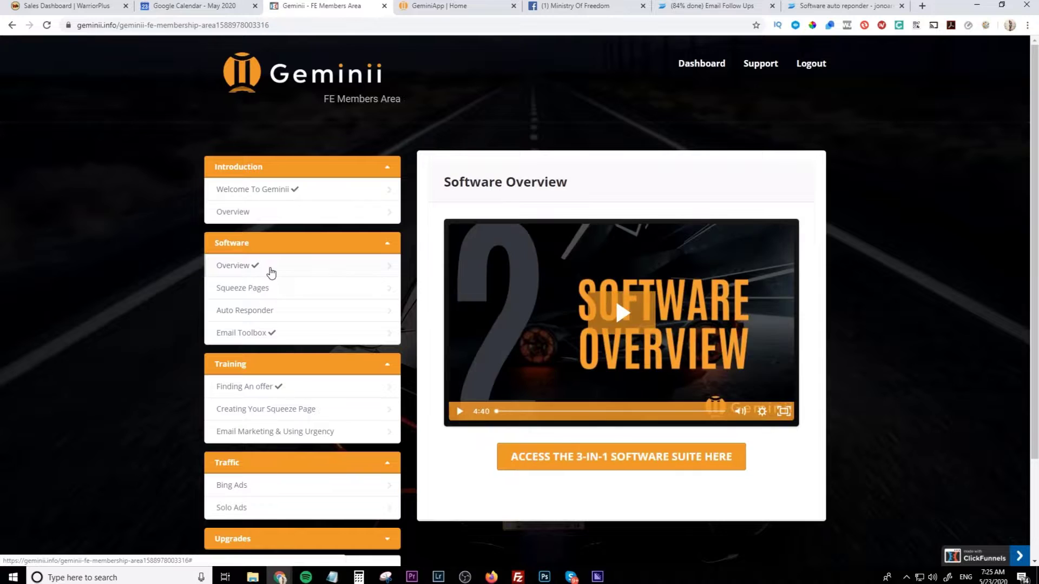
click(615, 464)
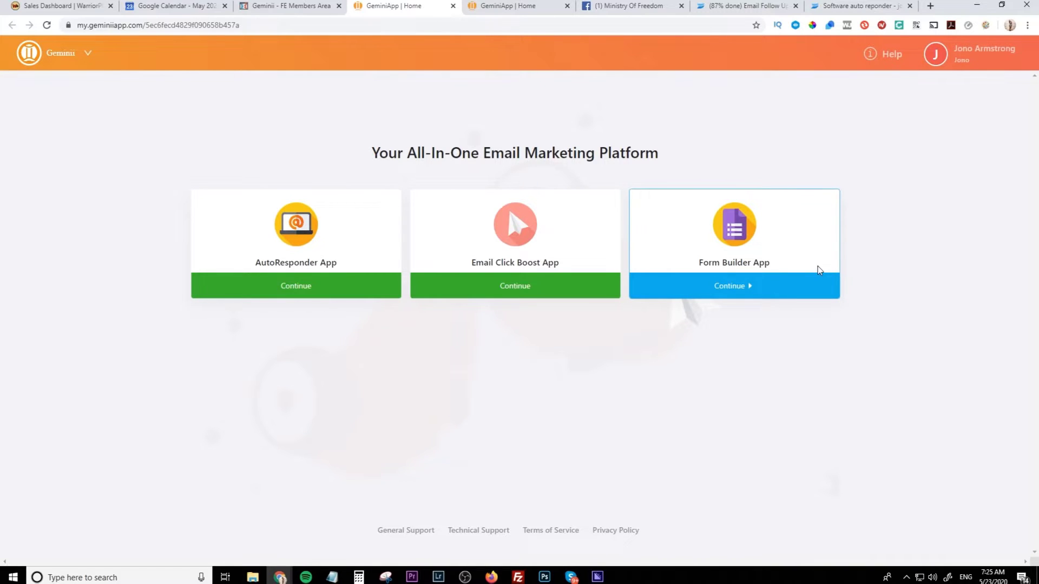
click(728, 288)
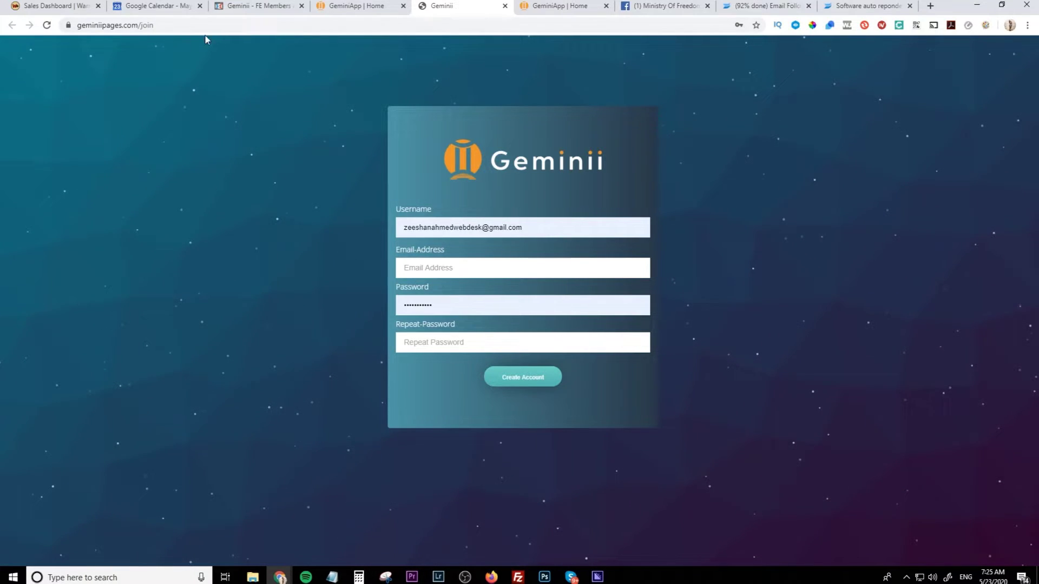
Try the sign-up form's Email-Address and Username fields and dismiss the saved-password suggestions
click(186, 26)
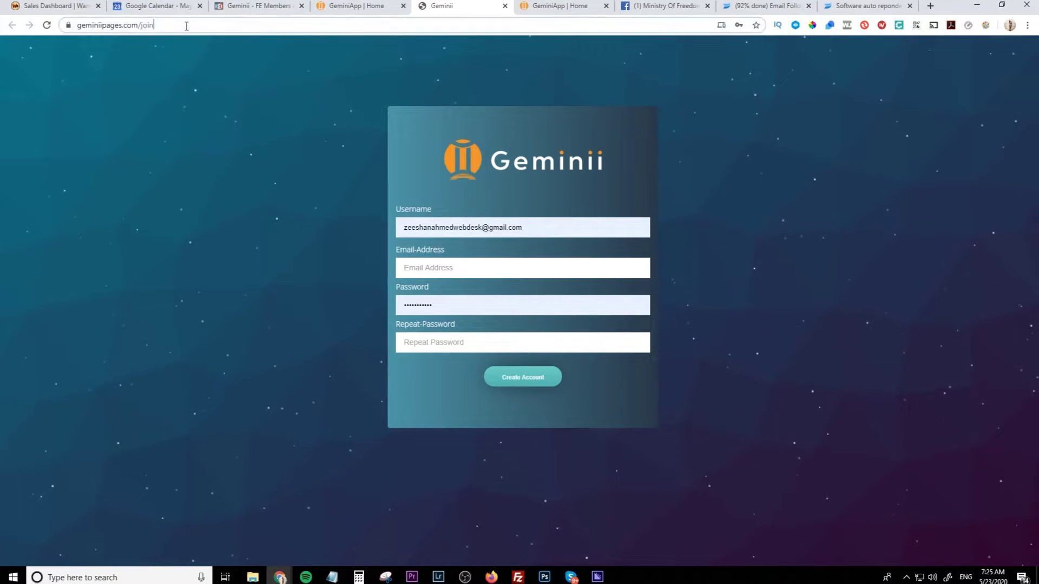
click(488, 272)
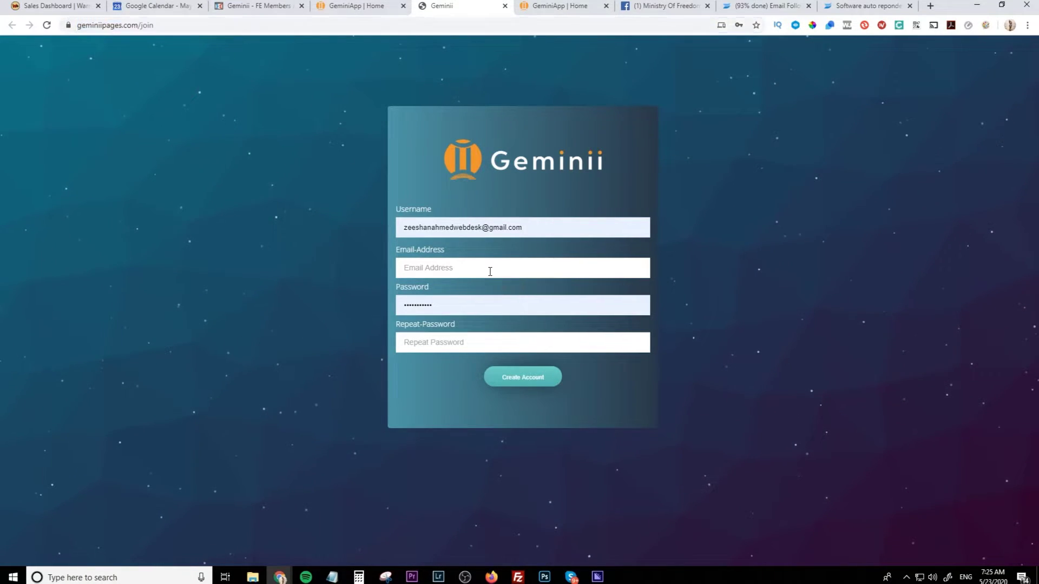
click(542, 233)
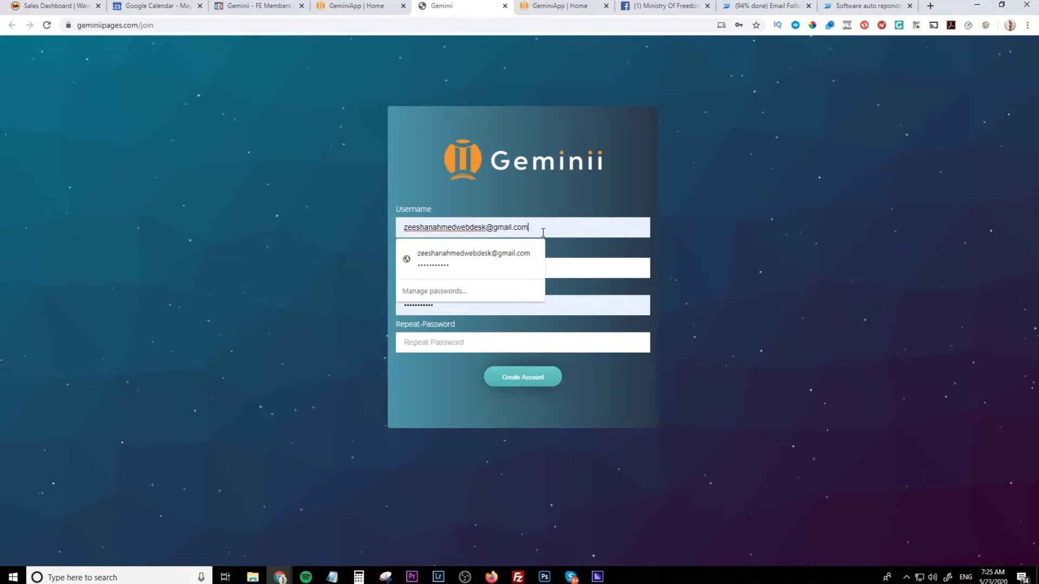
click(548, 198)
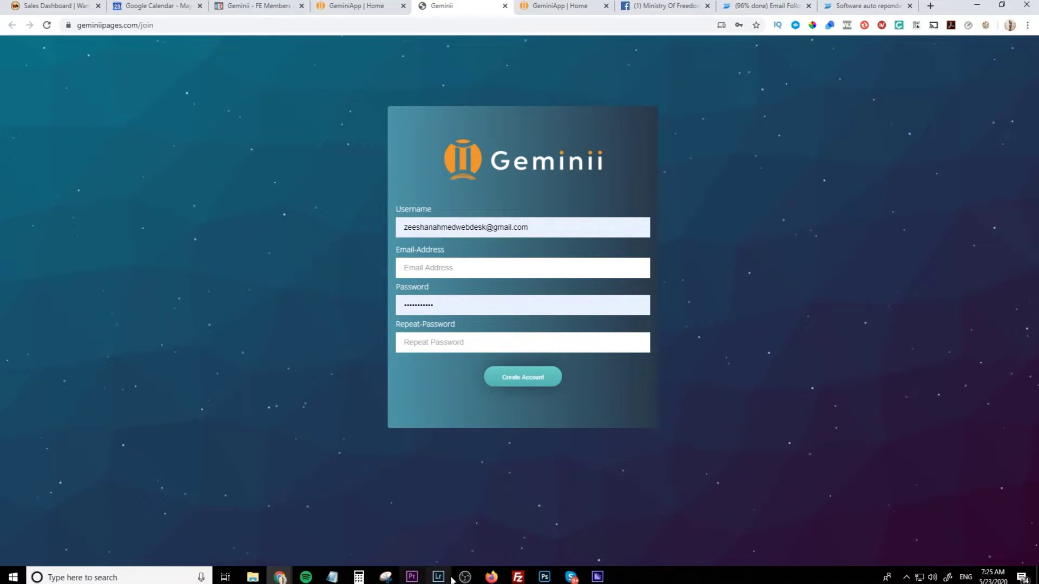
click(571, 577)
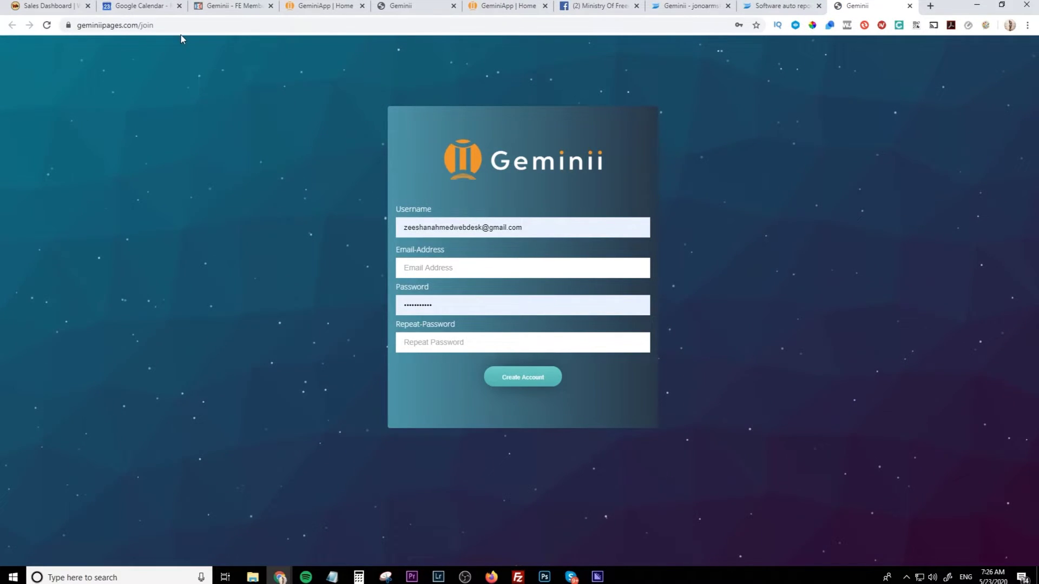
Change 'join' to 'login' in the address and go to geminiipages.com/login
click(167, 25)
drag(142, 26, 142, 25)
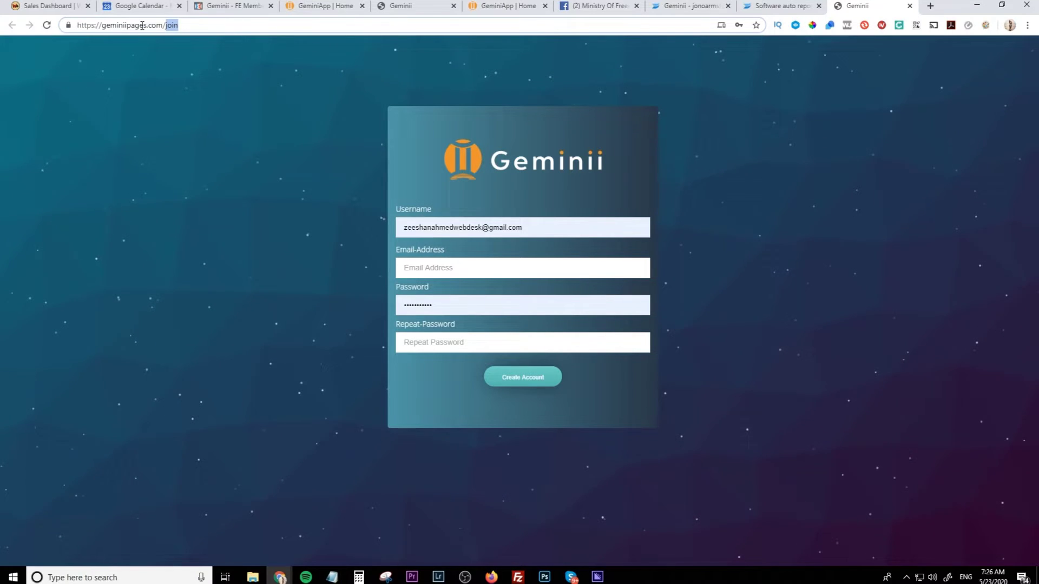
key(BackSpace)
text(/)
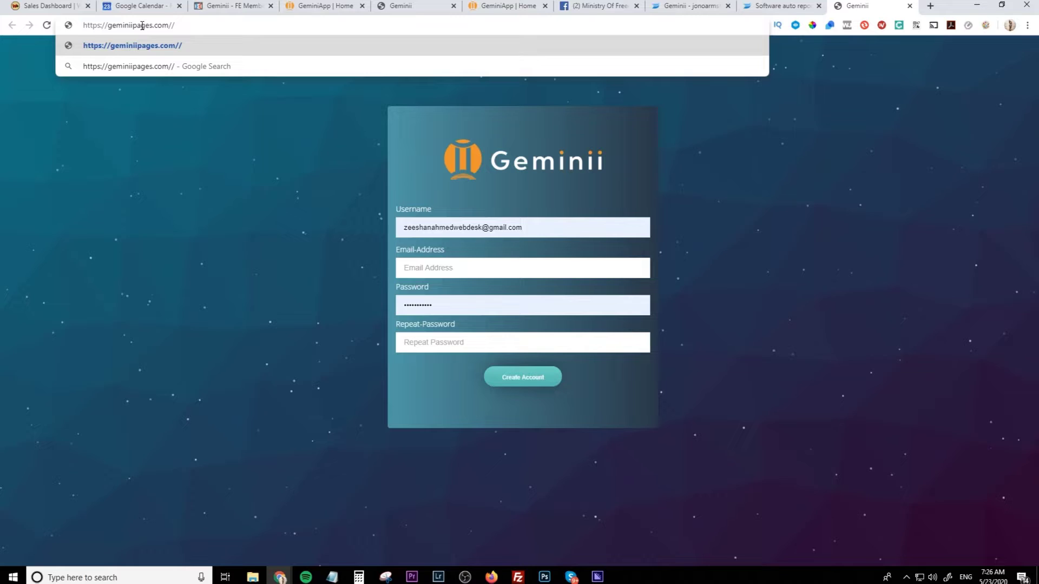
key(BackSpace)
text(login)
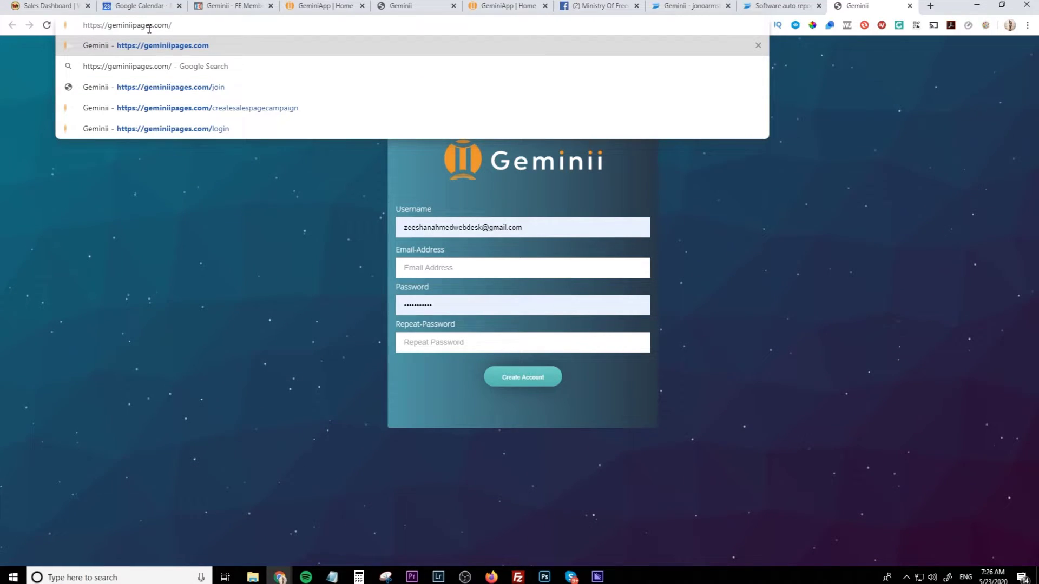
click(182, 128)
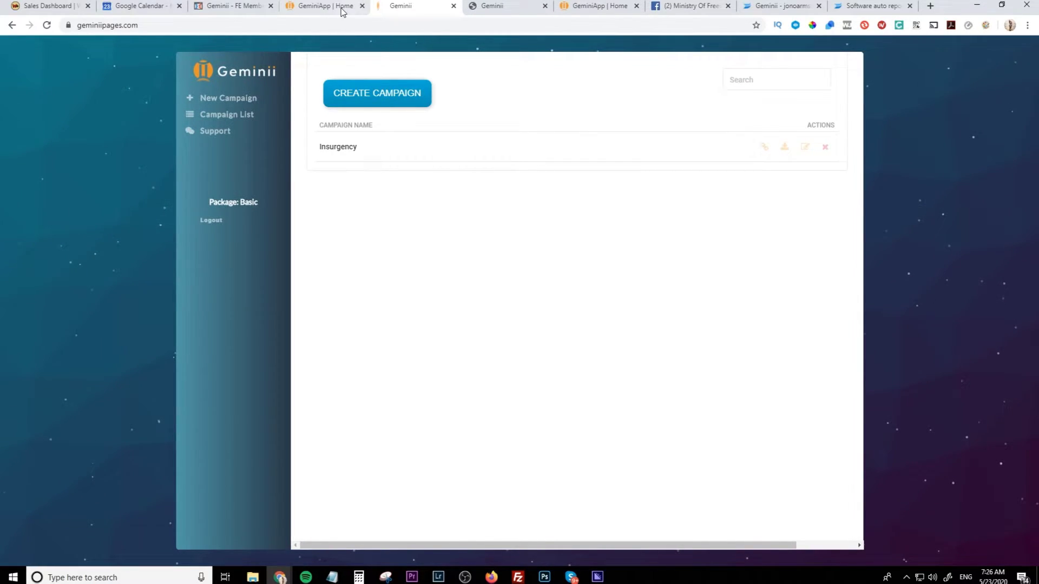
Glance at the GeminiApp Home tab, then start a new campaign from the beach-themed template
click(338, 12)
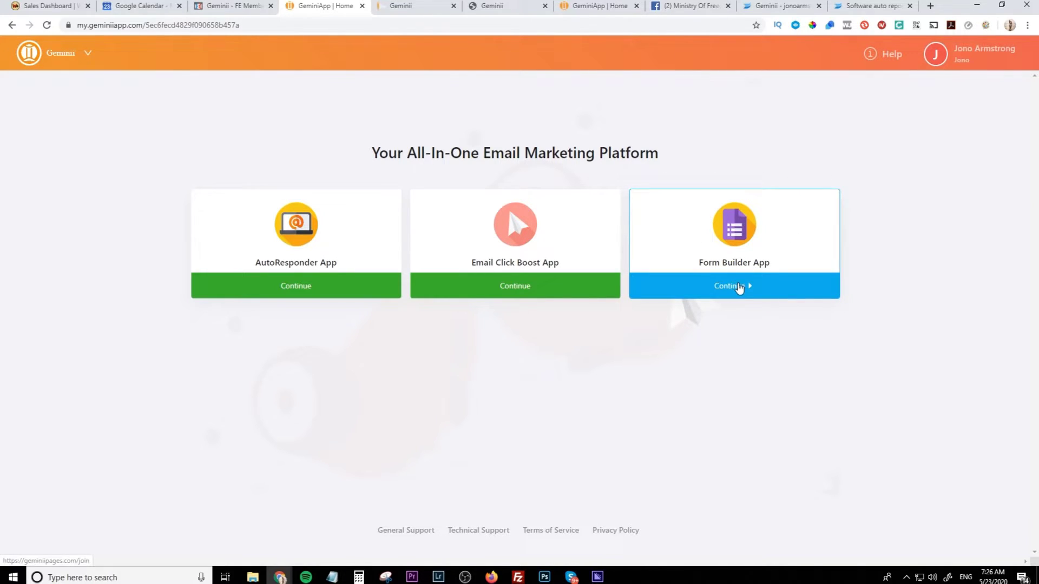
click(420, 7)
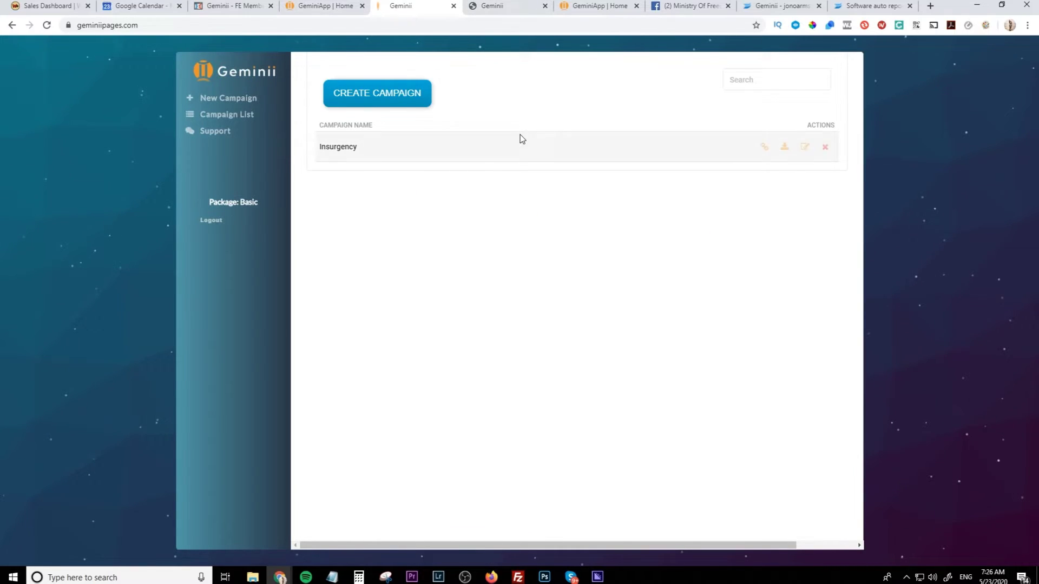
click(376, 96)
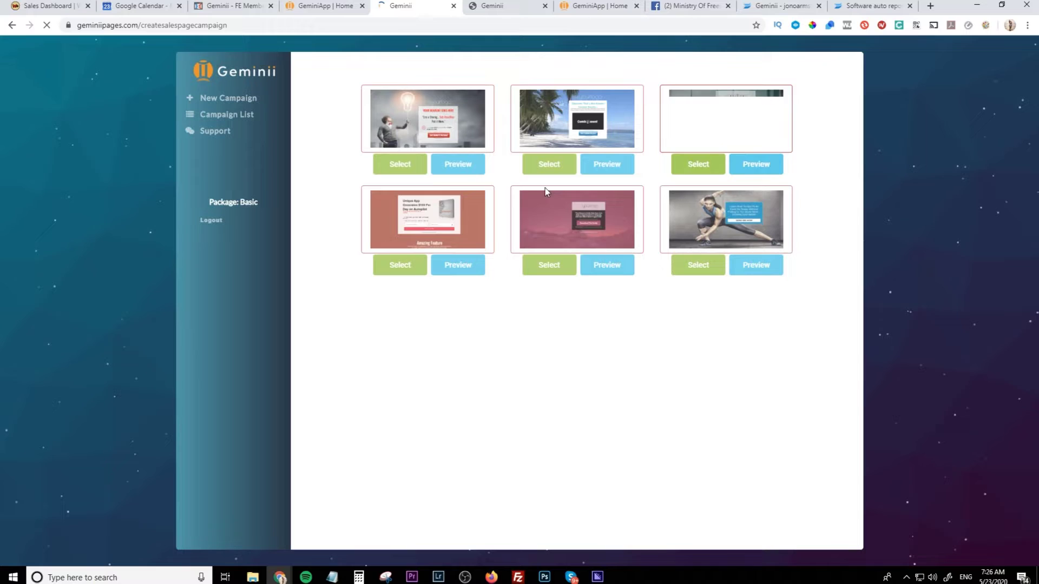
click(549, 165)
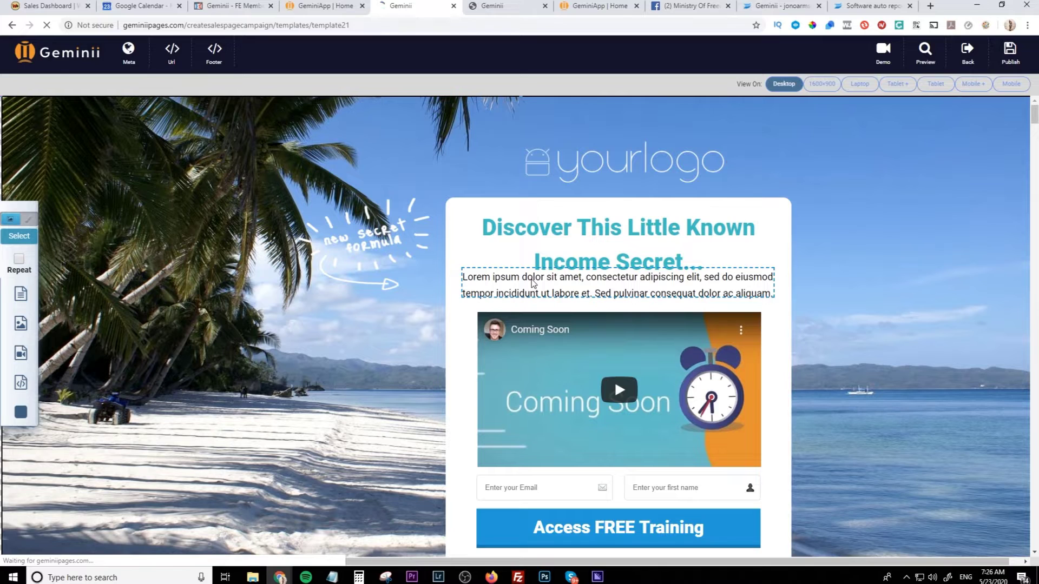
Edit the Lorem ipsum paragraph, leave the editor, and return to the Geminii app dashboard
double_click(533, 279)
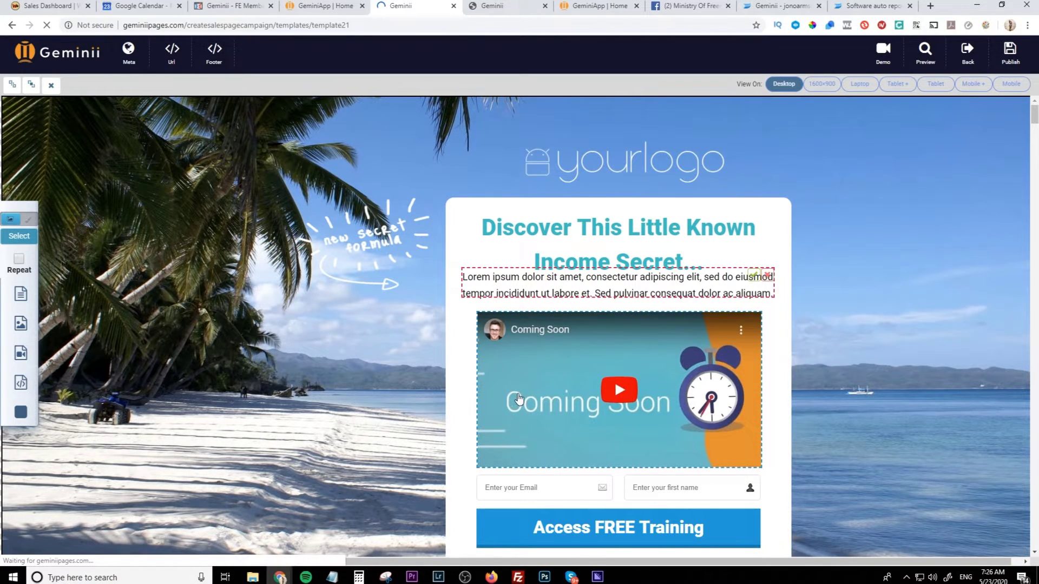
scroll(589, 390, down, 2)
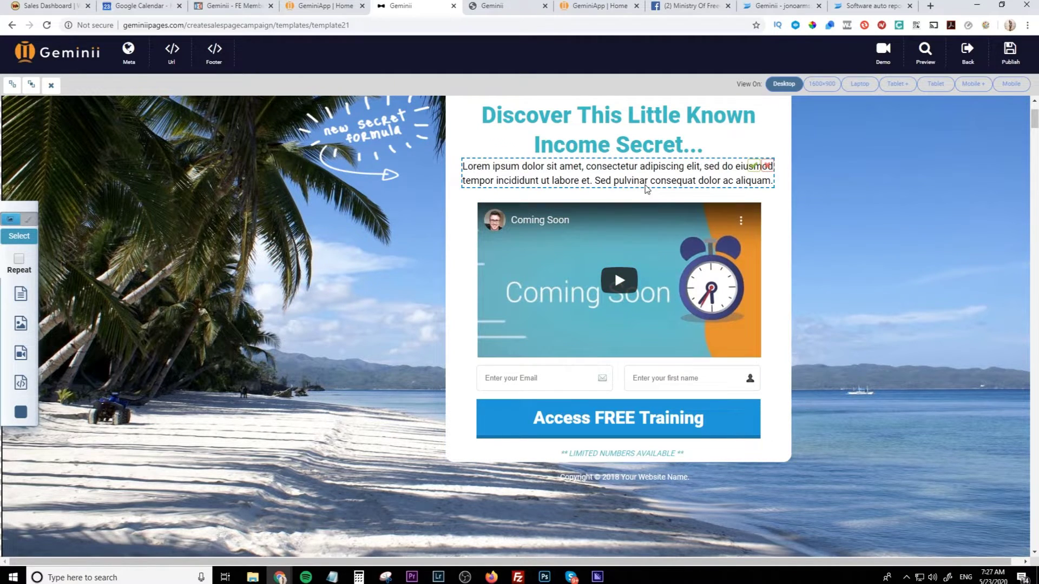
click(129, 53)
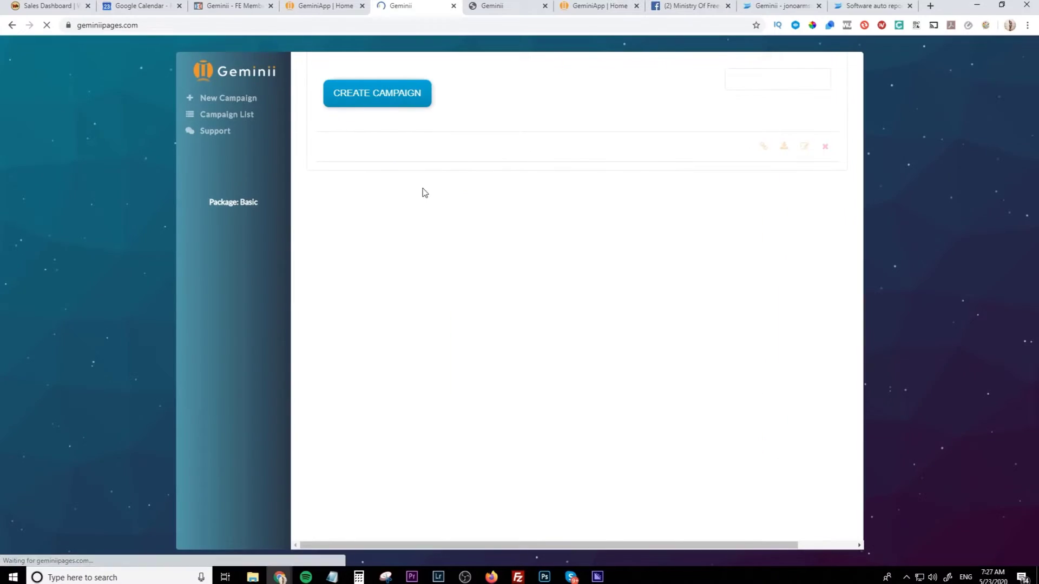
click(241, 123)
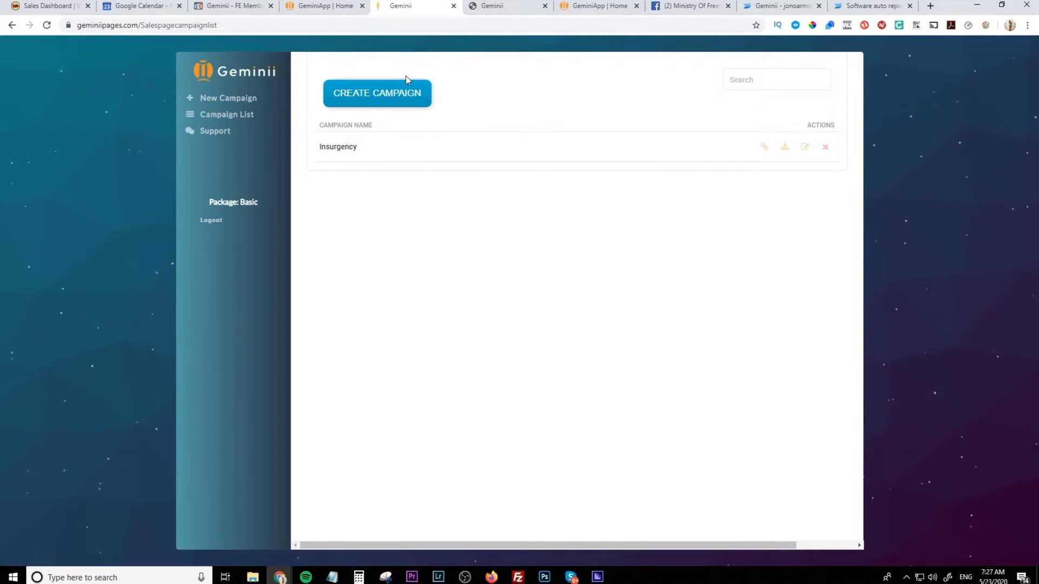
click(334, 8)
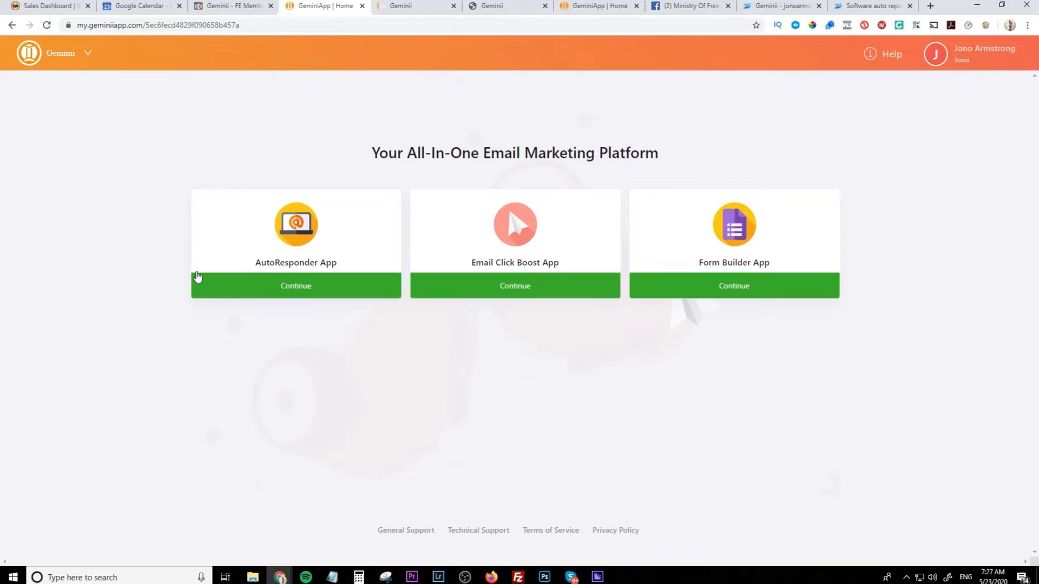
In AutoResponder, view the contact lists and the CSV import option for the first list
click(299, 292)
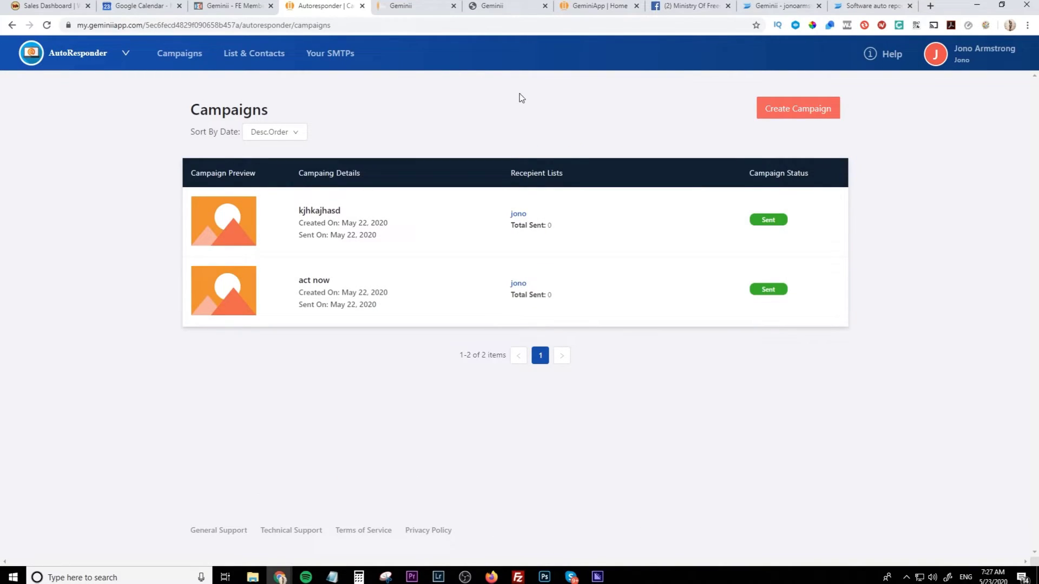
click(264, 58)
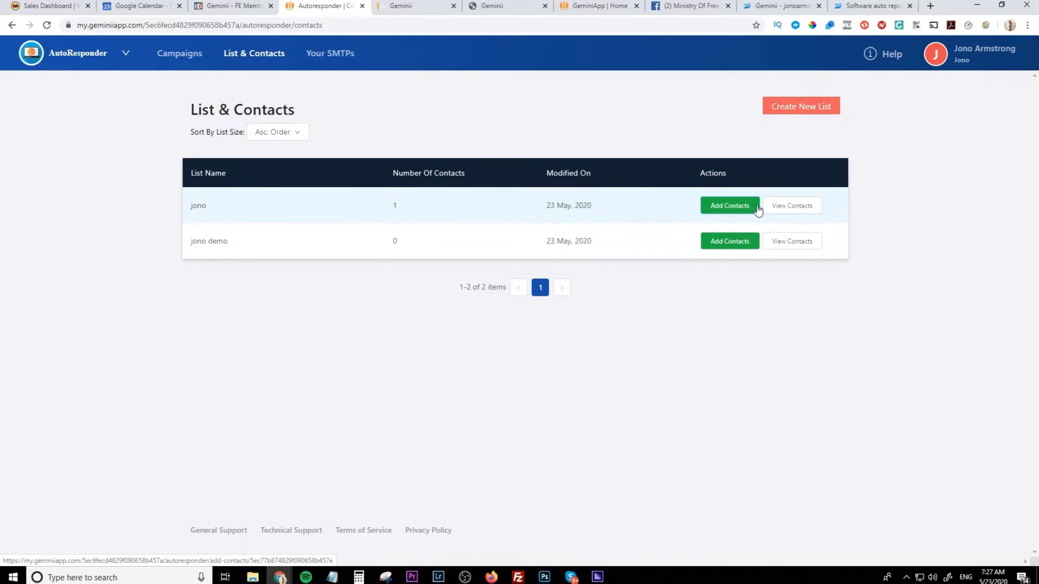
click(718, 212)
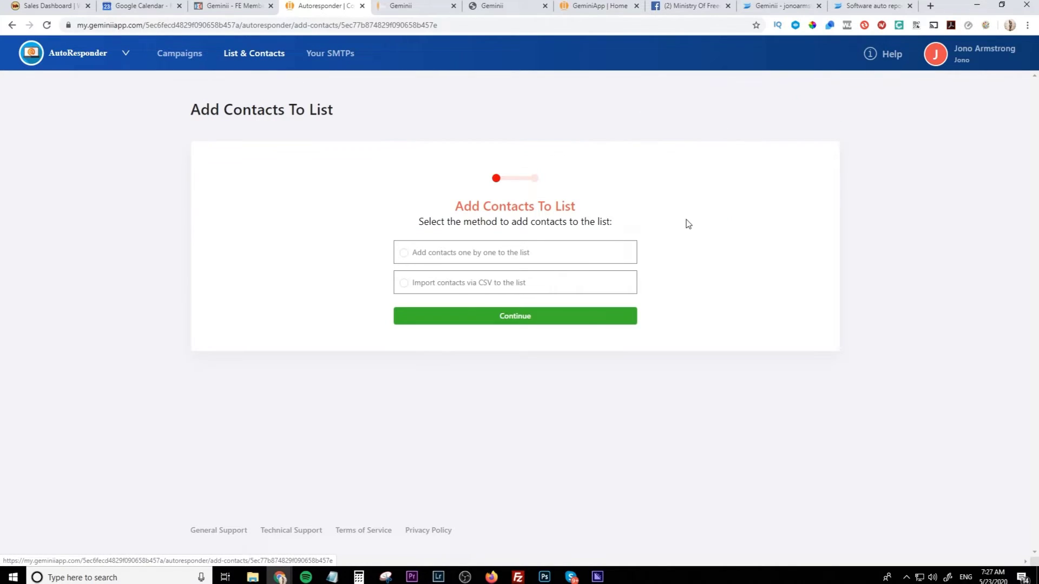
click(405, 284)
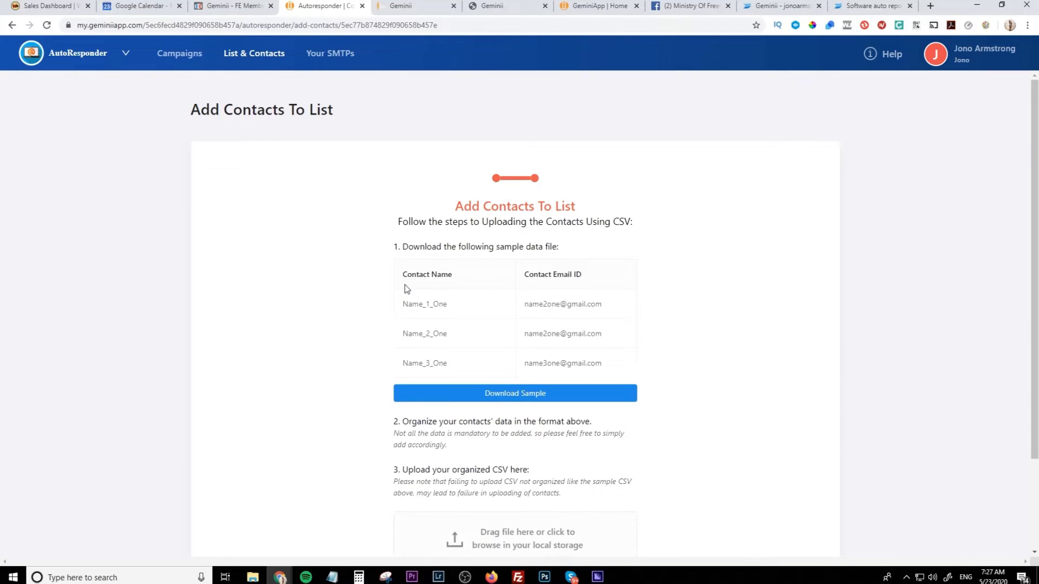
scroll(362, 317, down, 2)
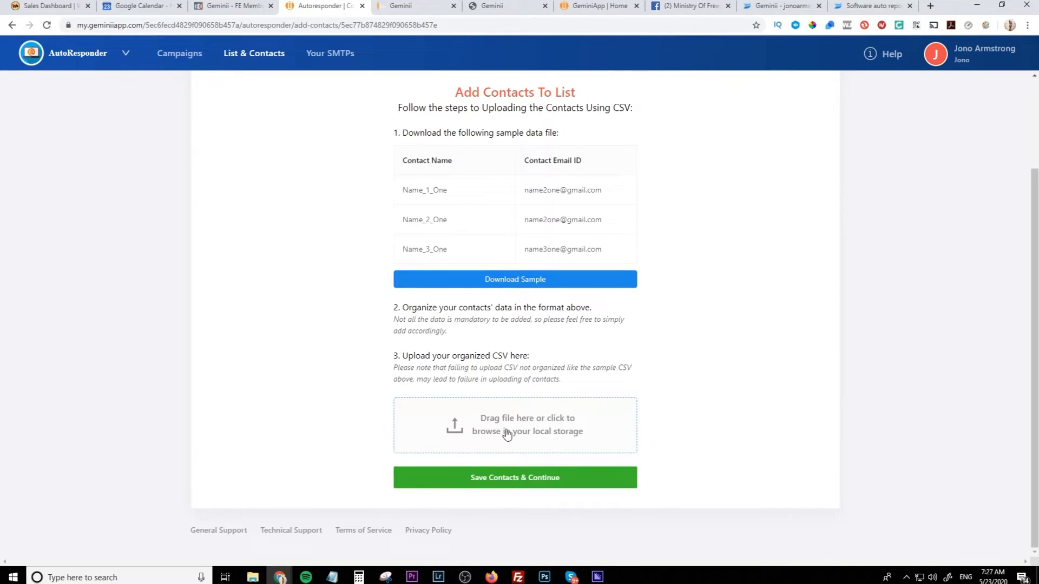
click(414, 12)
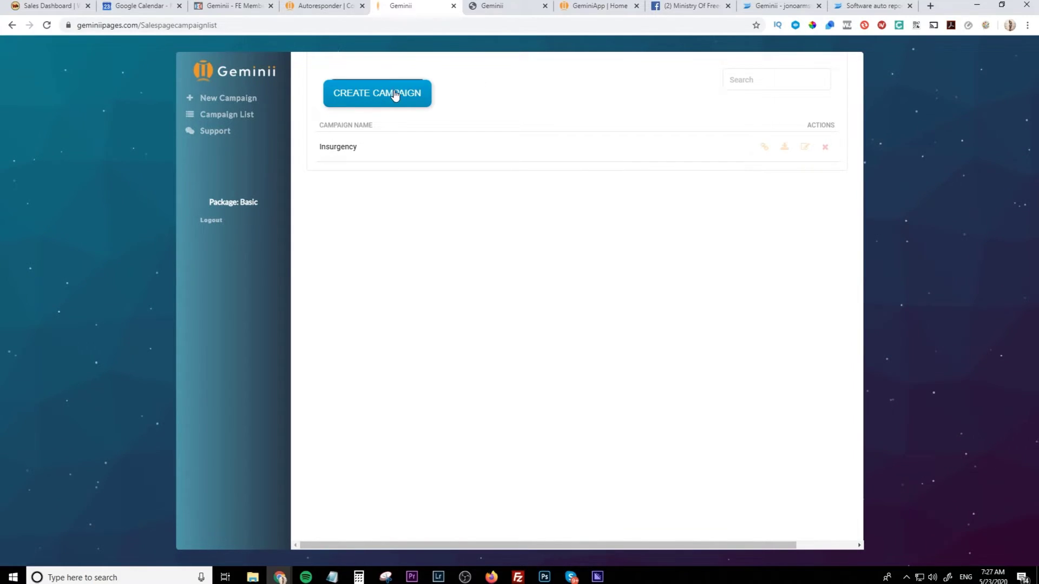
click(324, 6)
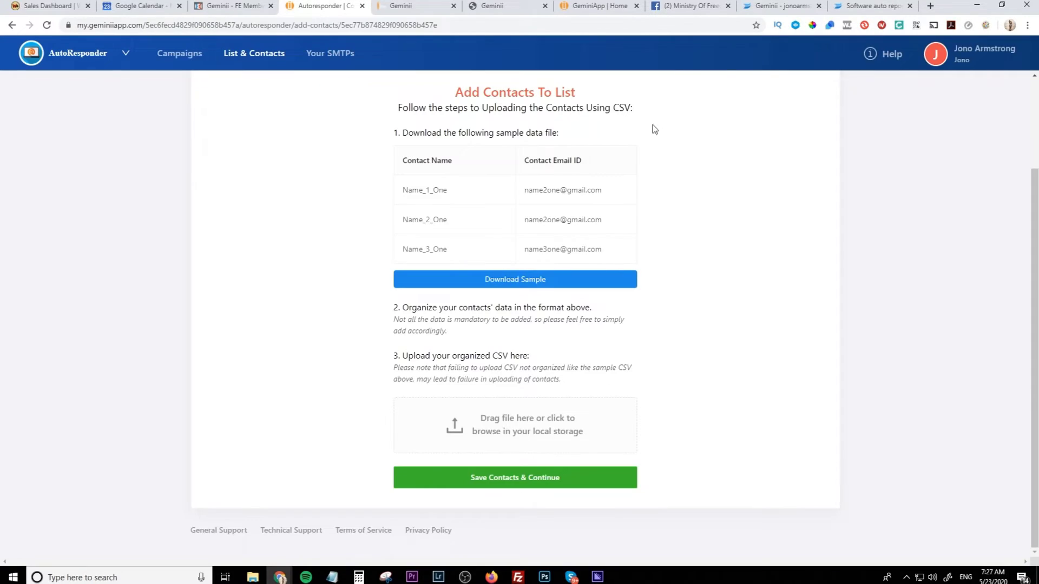
Create a new email campaign named 'sf' with subject 'sfgsfg' and preheader 'sfg'
click(179, 53)
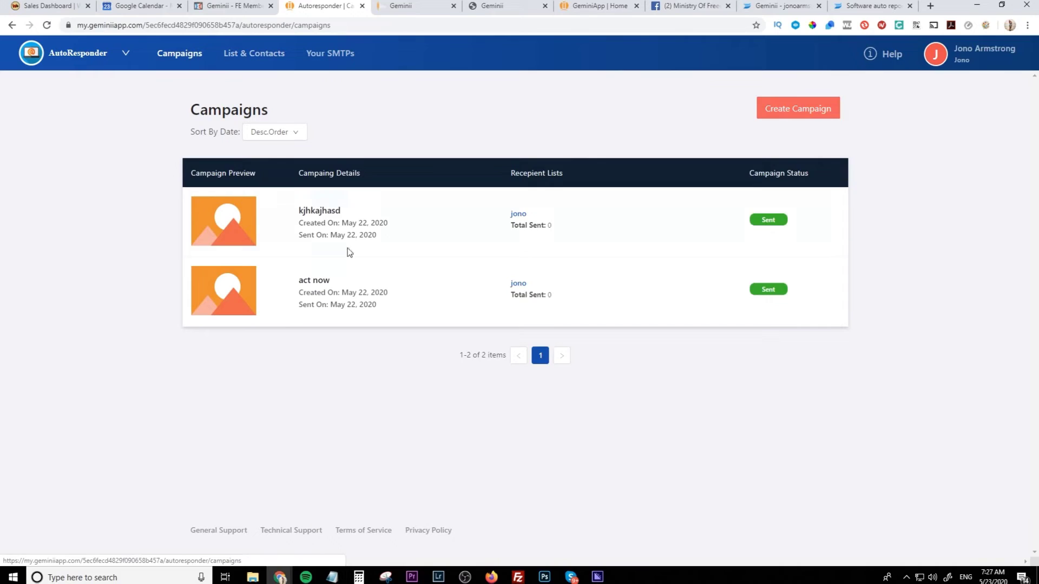
click(804, 110)
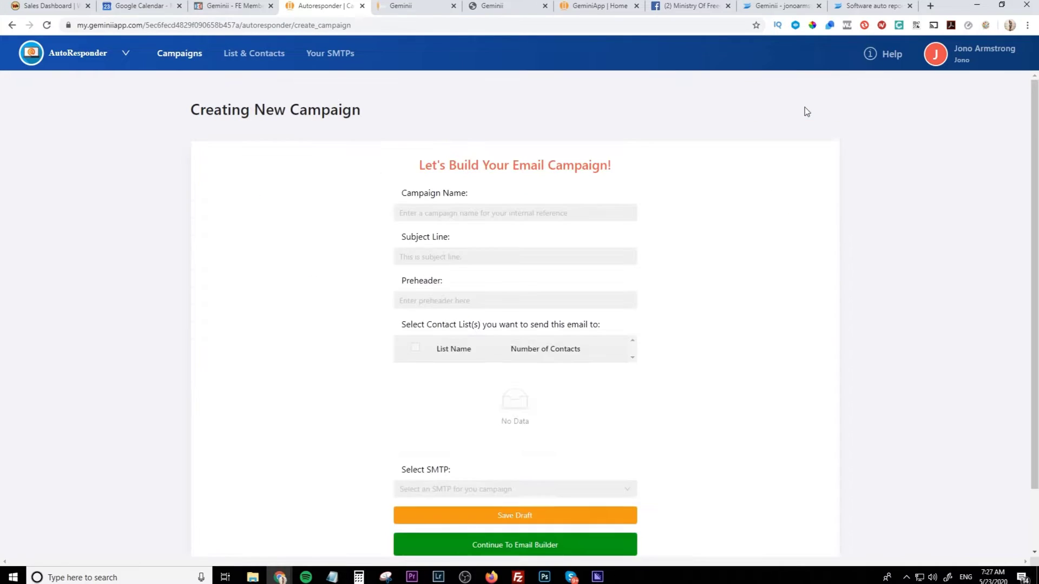
click(452, 210)
text(sf)
click(456, 258)
text(sfgsfg)
click(453, 304)
text(sfg)
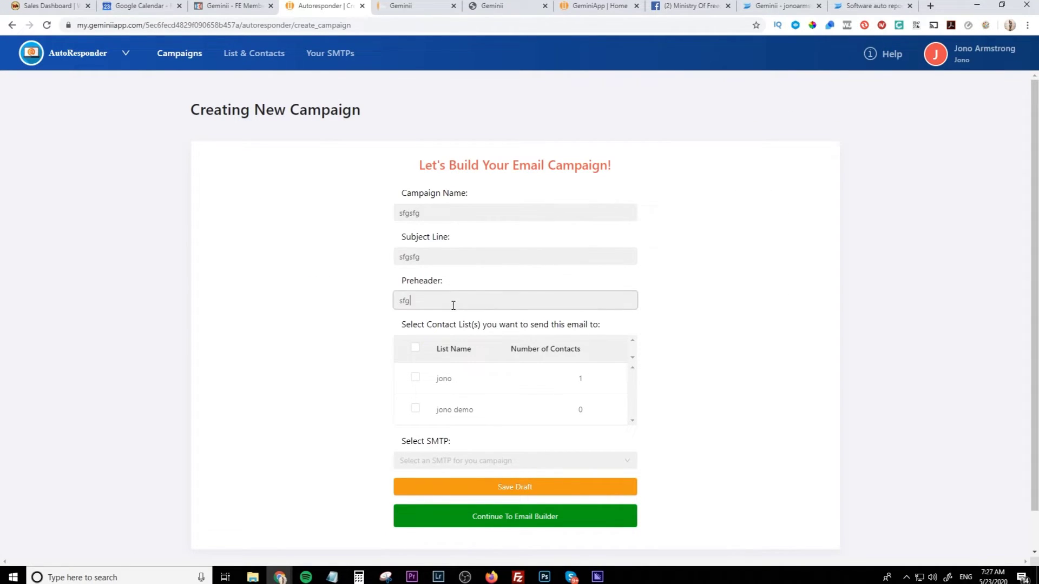
Send it to the first contact list via the saved SMTP and continue to the email builder
click(415, 377)
click(473, 461)
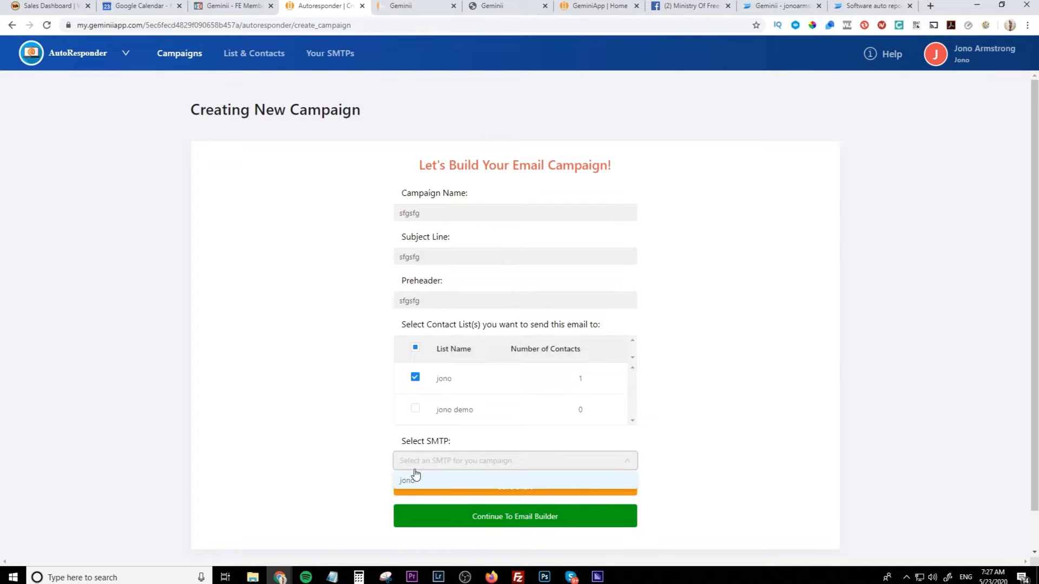
click(408, 478)
click(519, 519)
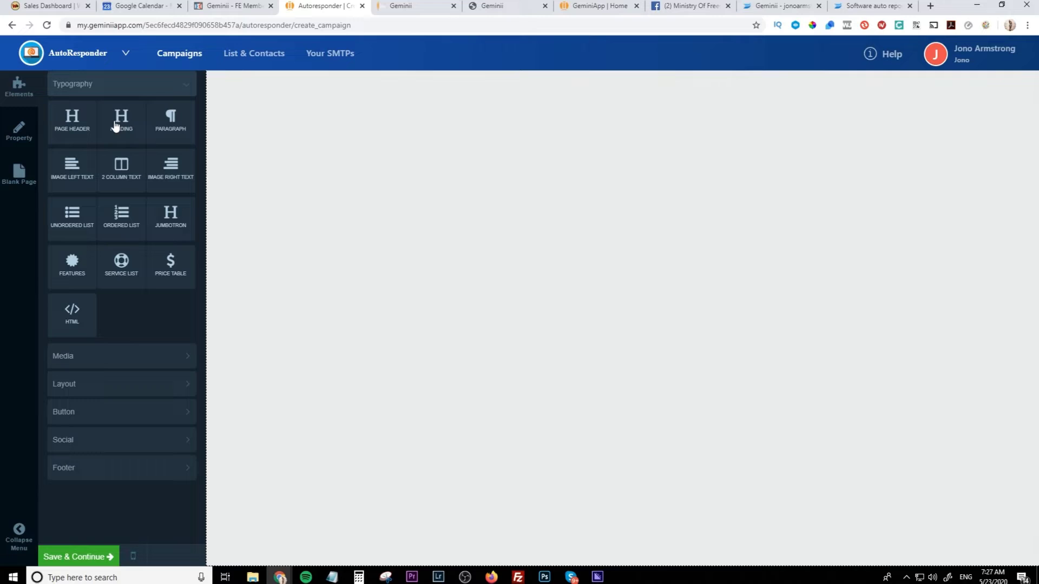
Drop a heading, paragraph and image into the email, then discard it for the Your SMTPs page
drag(124, 121, 461, 102)
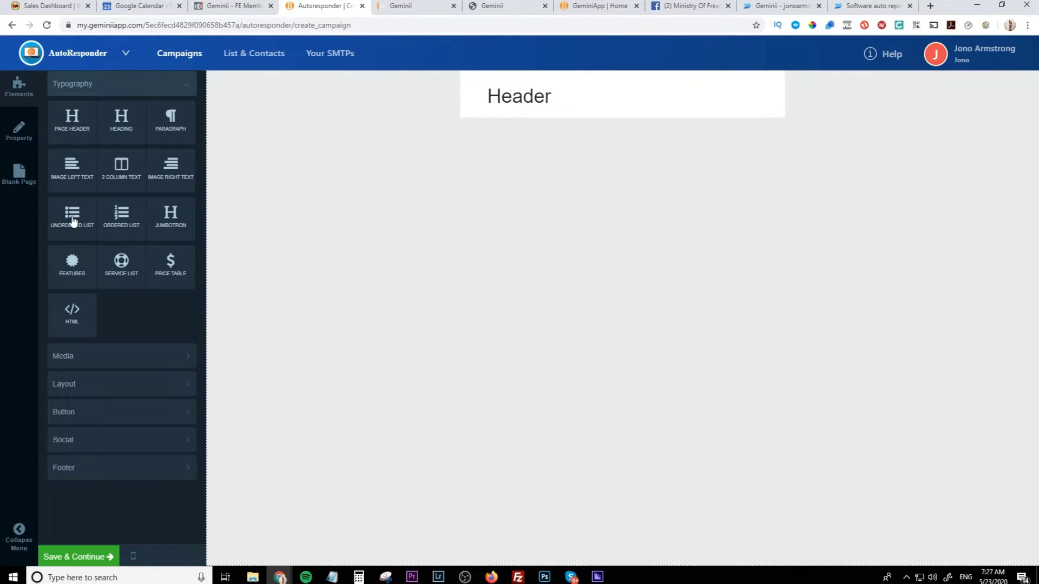
mouse_move(177, 137)
mouse_down()
mouse_move(262, 115)
mouse_move(457, 148)
mouse_move(572, 145)
mouse_up()
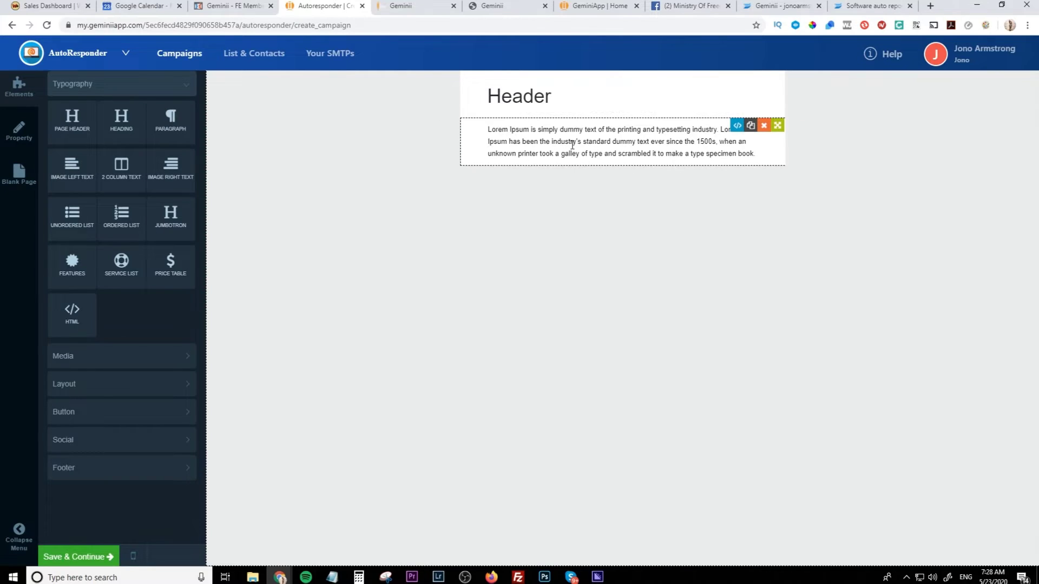
click(107, 359)
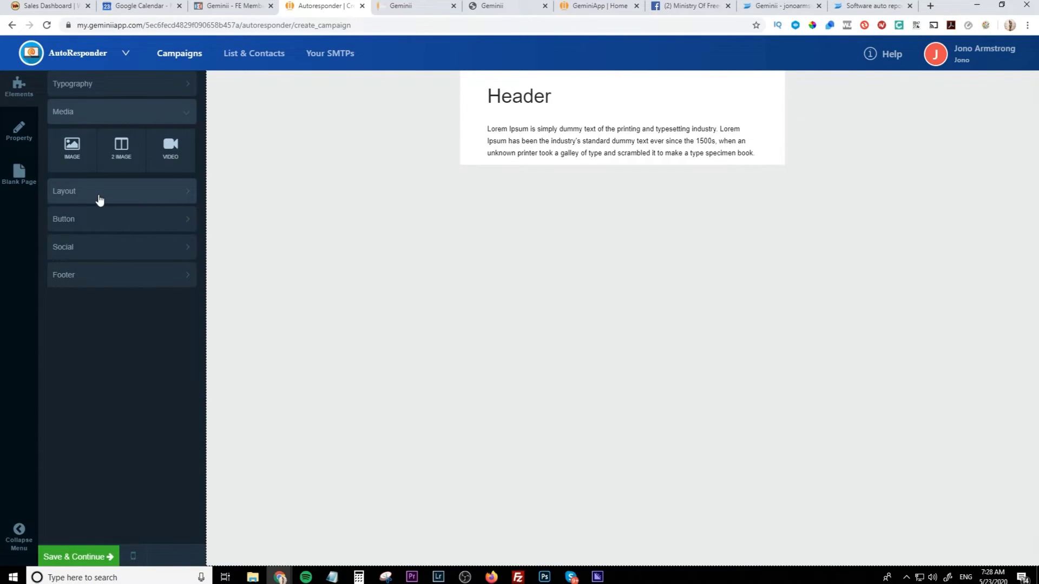
drag(76, 155, 548, 206)
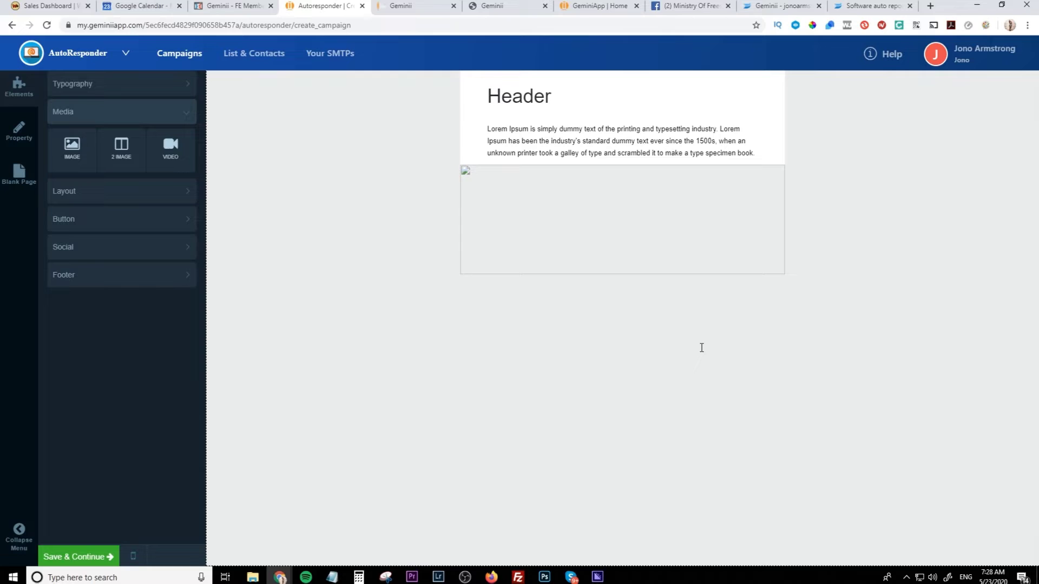
click(336, 57)
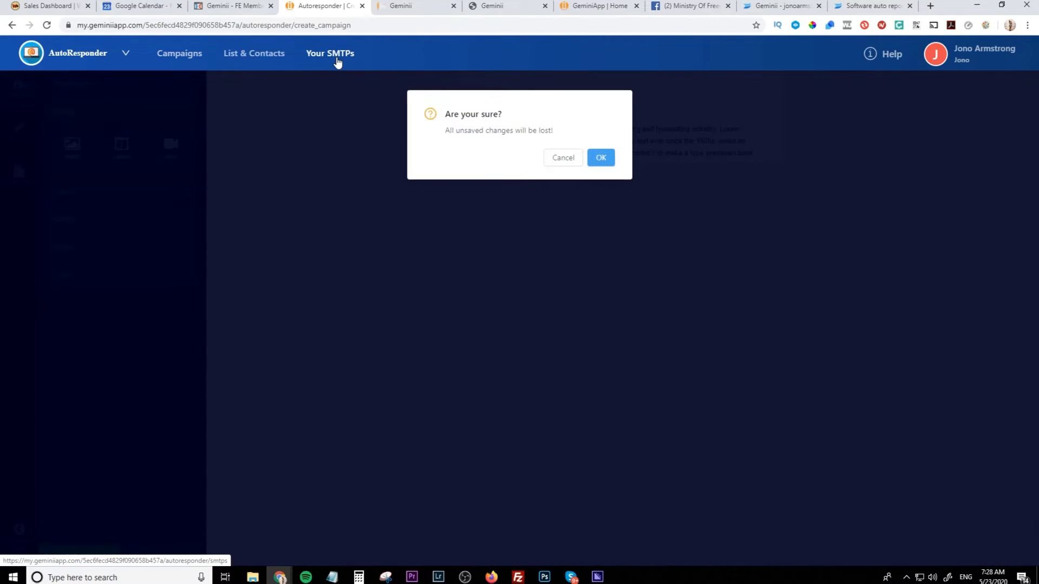
click(600, 158)
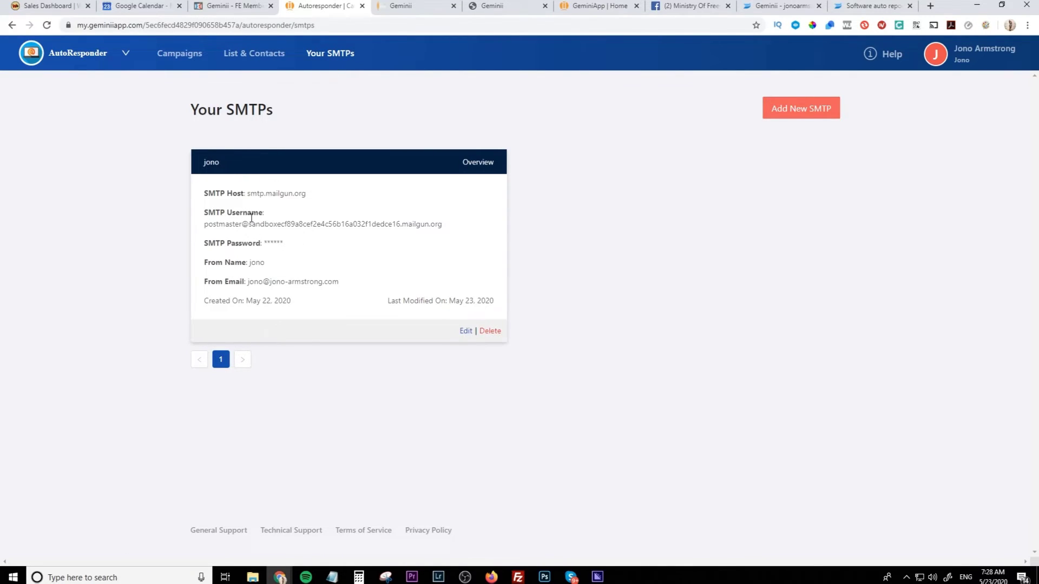
Open Mailgun's plans-and-pricing page in a new tab and scroll through the plan cards
click(930, 5)
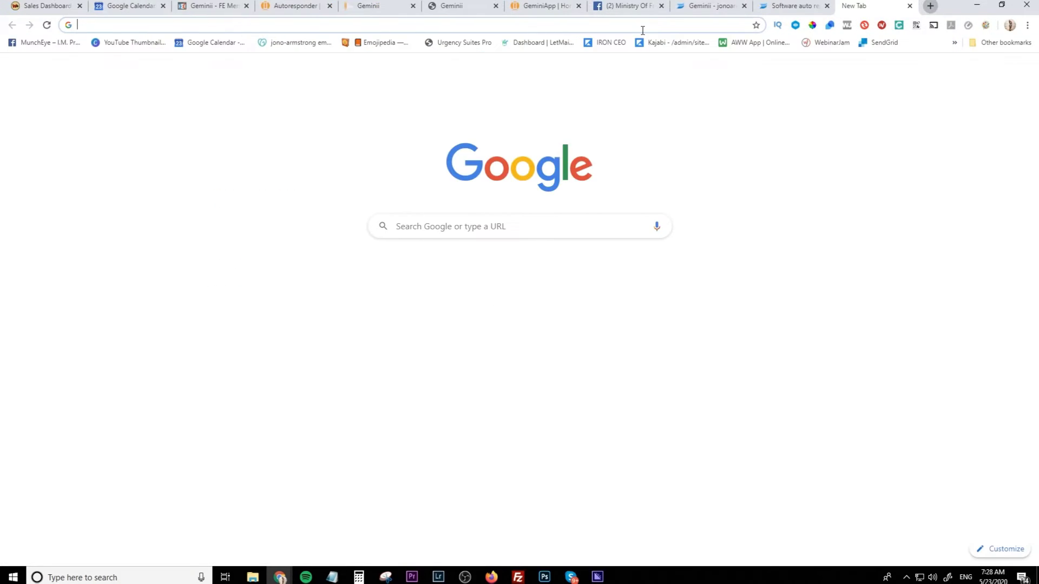
text(mailgun.com/plans-and-pricing/)
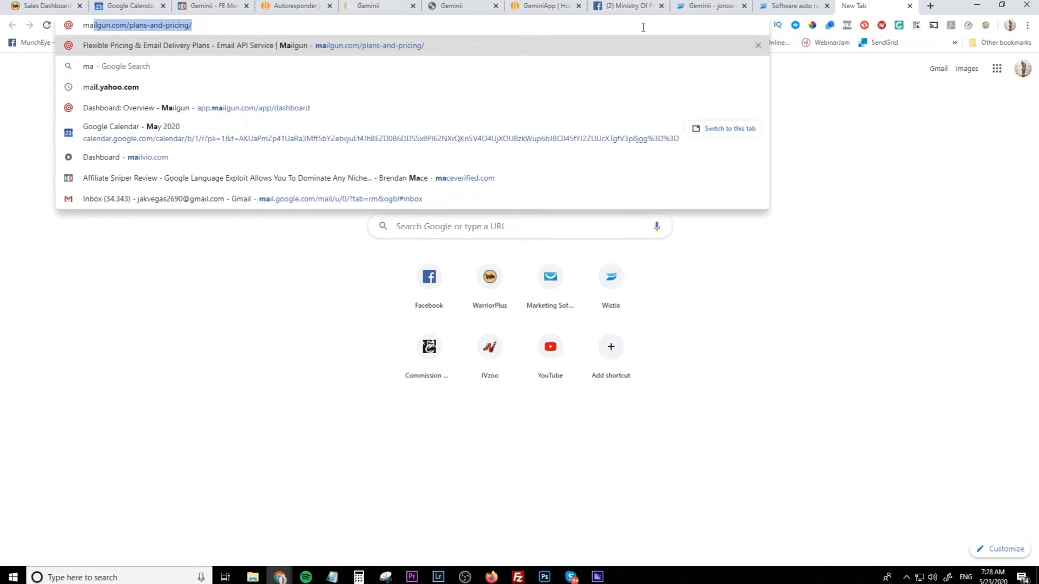
key(Return)
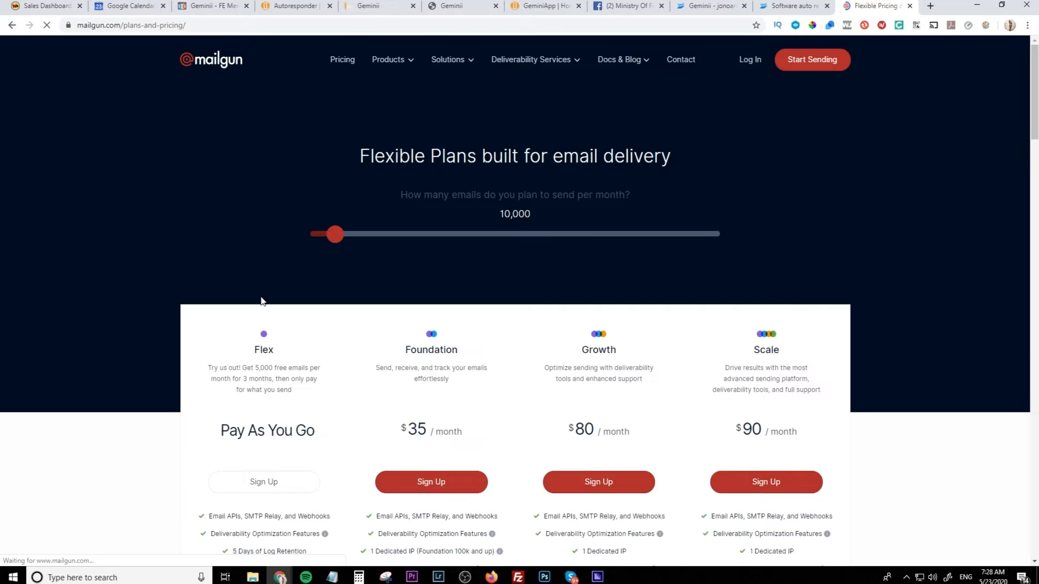
scroll(262, 297, down, 3)
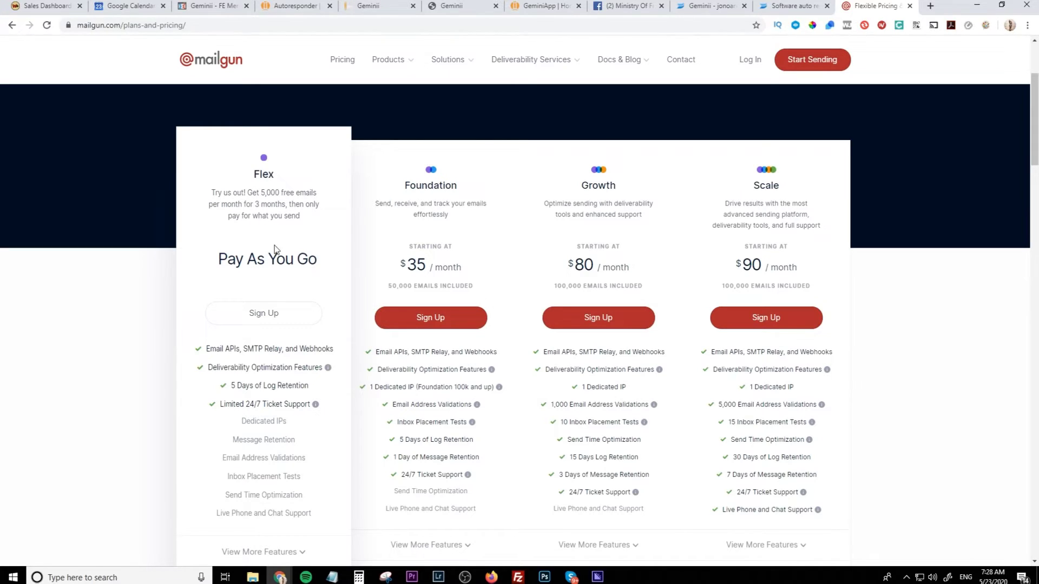
scroll(274, 248, down, 6)
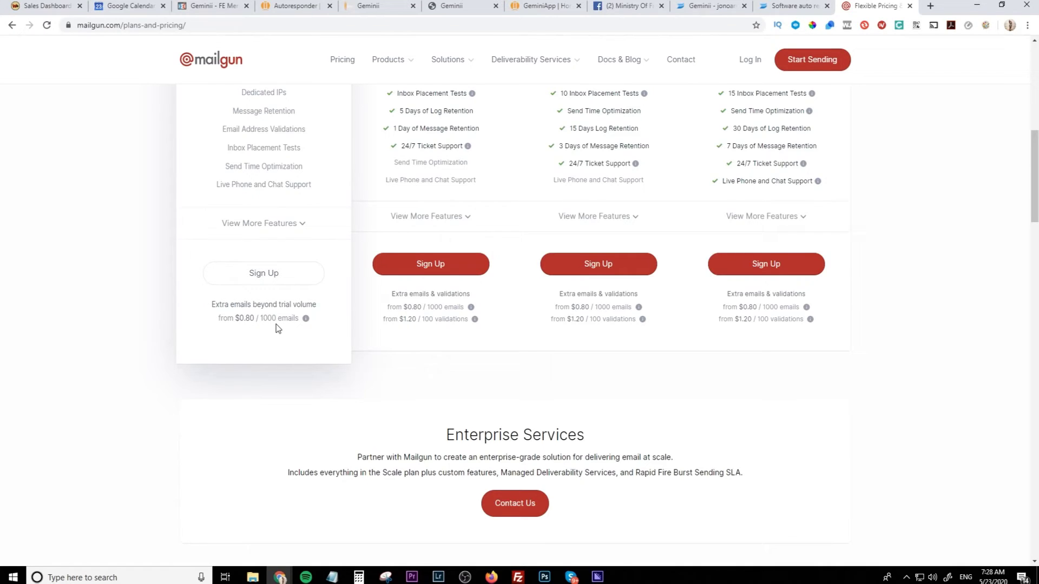
scroll(276, 323, up, 5)
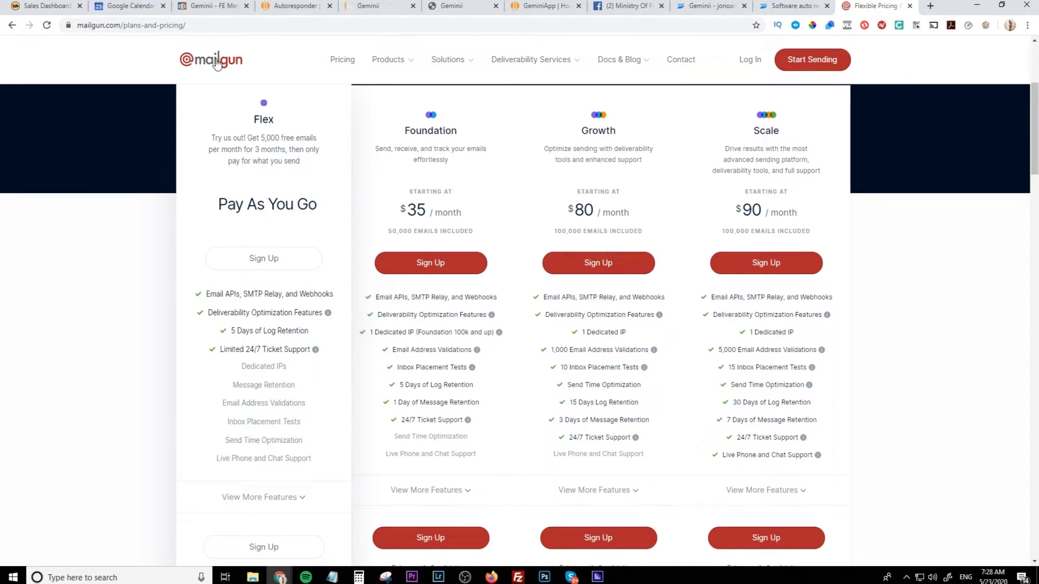
Return to the Geminii home and open the Email Click Boost app
click(380, 8)
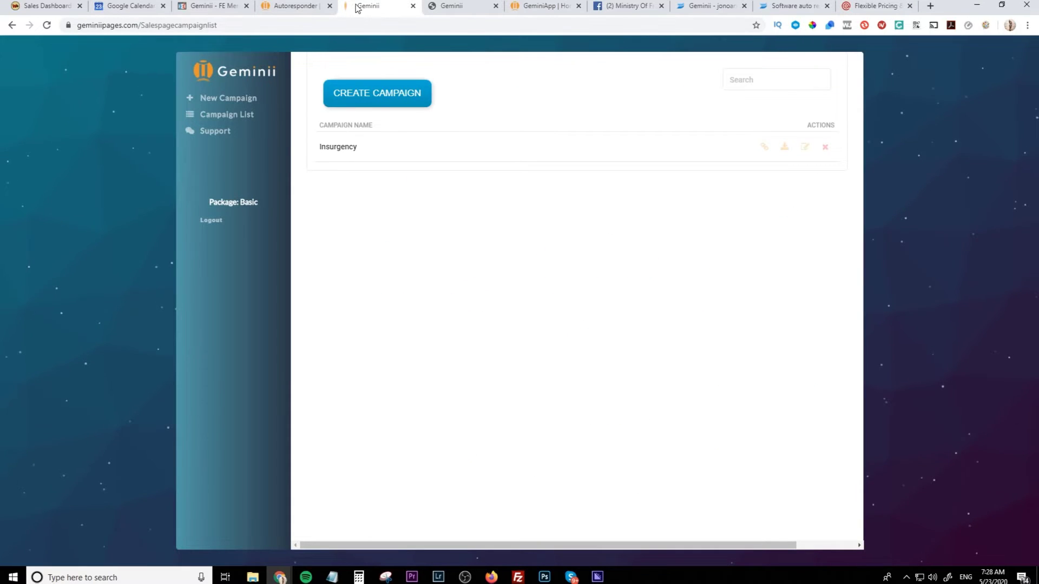
click(291, 14)
click(82, 56)
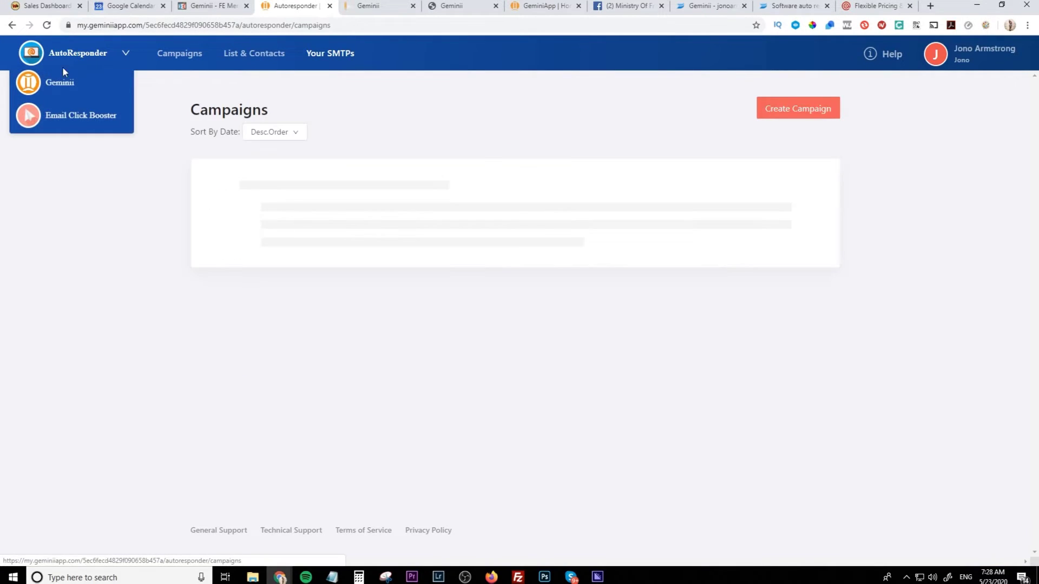
click(64, 78)
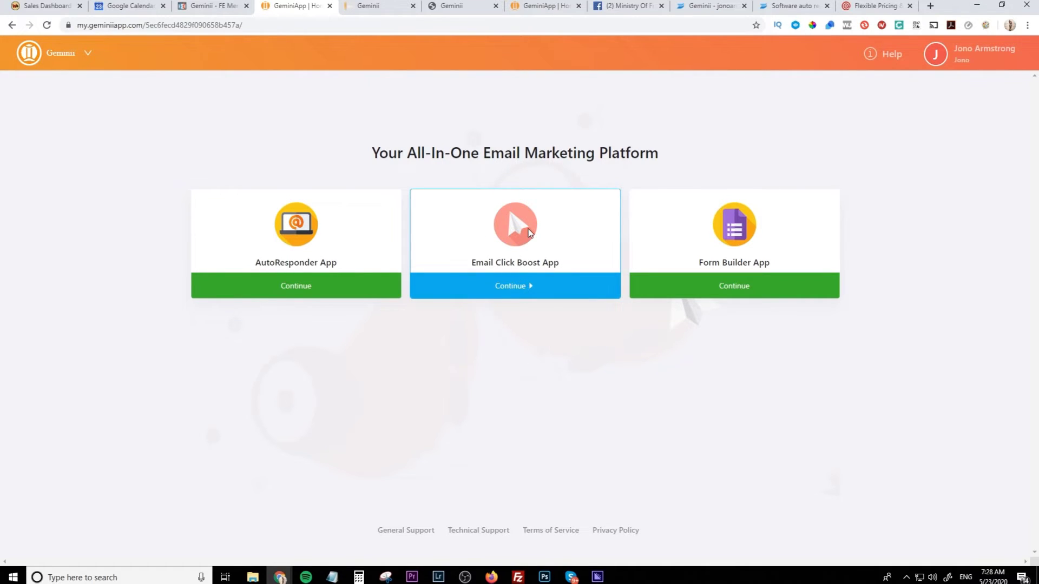
click(518, 287)
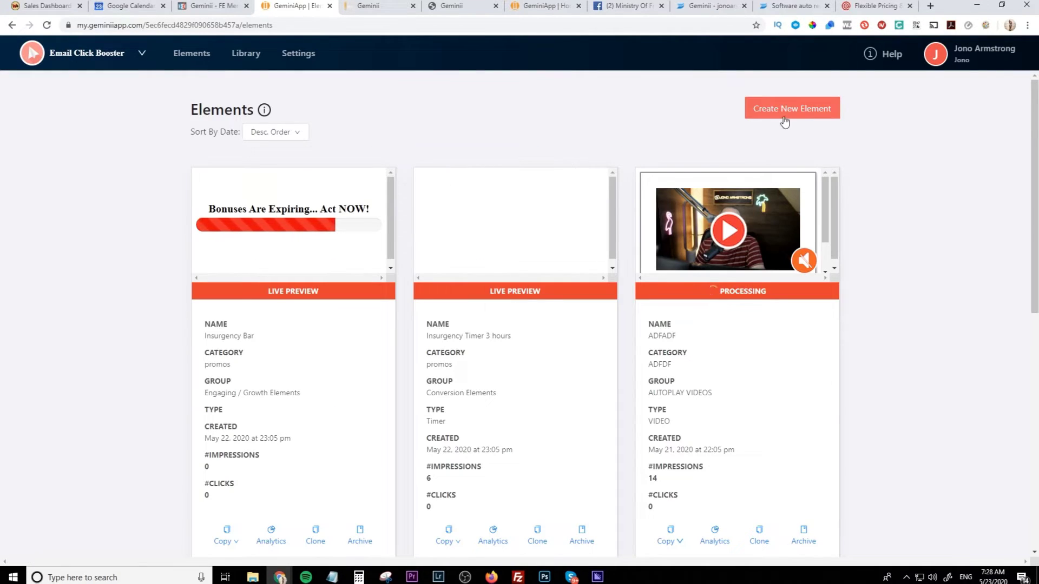
Start a new element and browse templates from Autoplay Videos down to Engaging / Growth
click(800, 116)
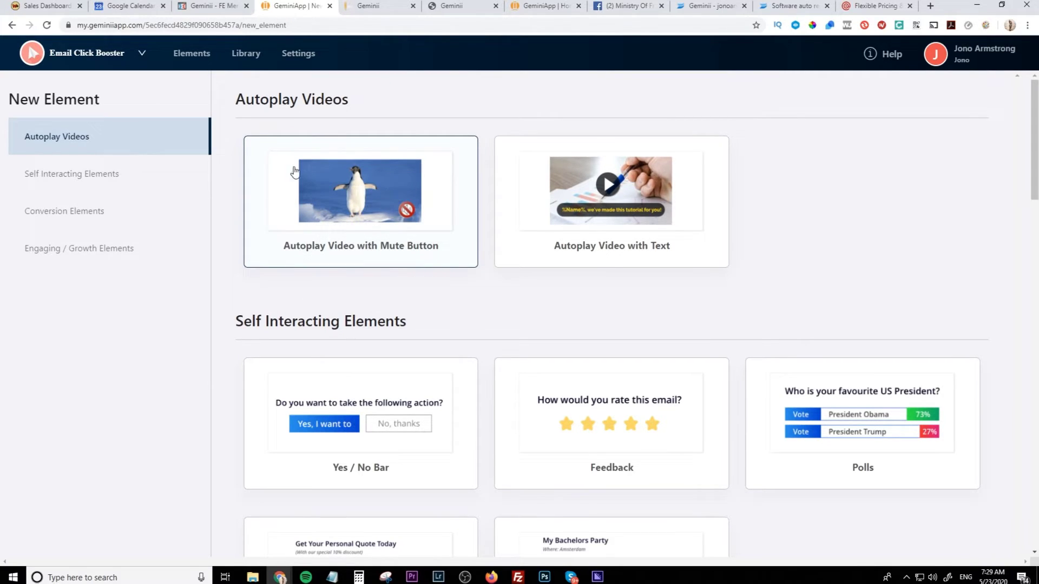
scroll(457, 237, down, 4)
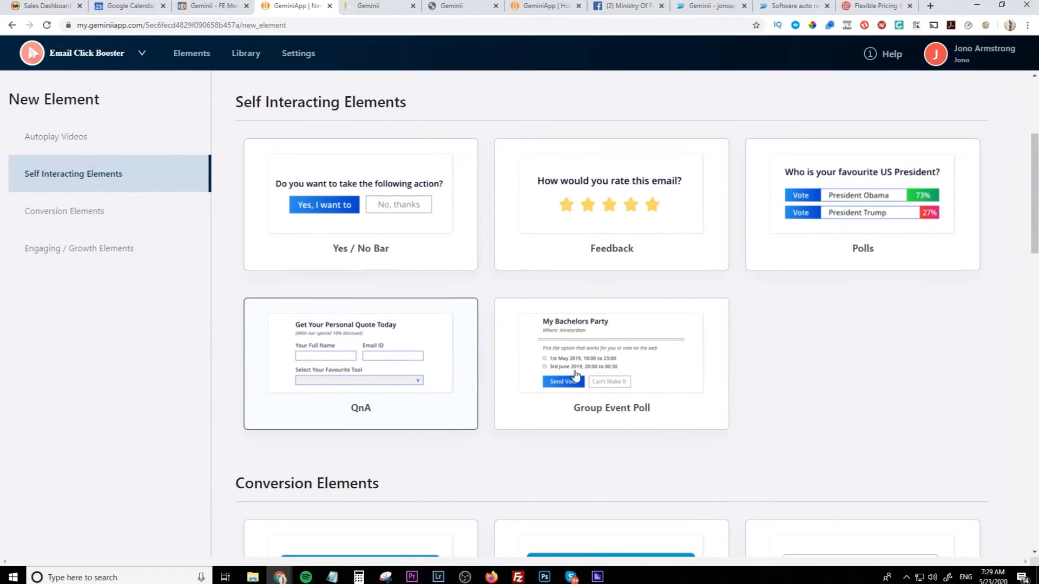
scroll(576, 367, down, 6)
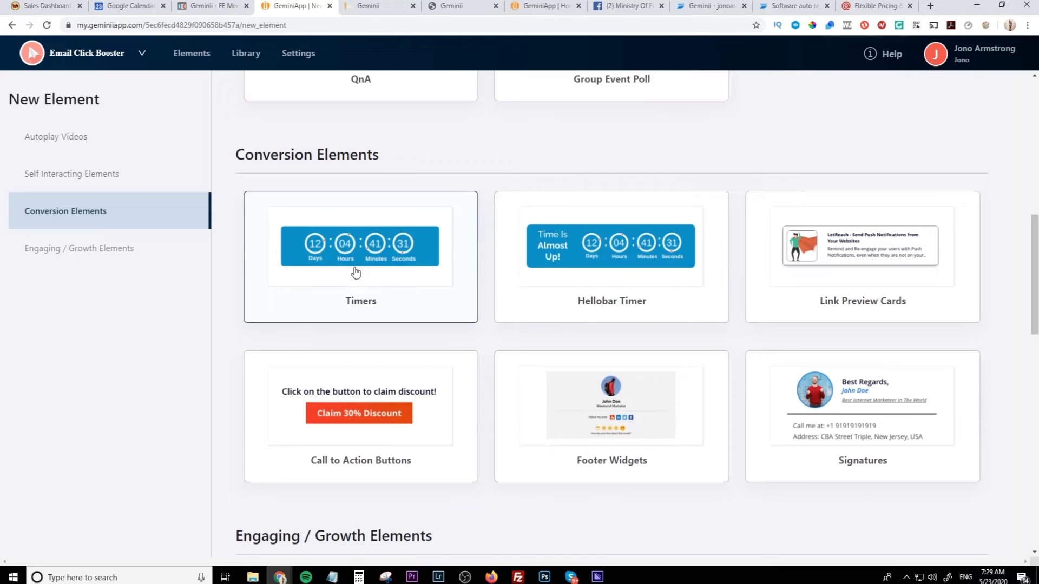
scroll(371, 413, down, 7)
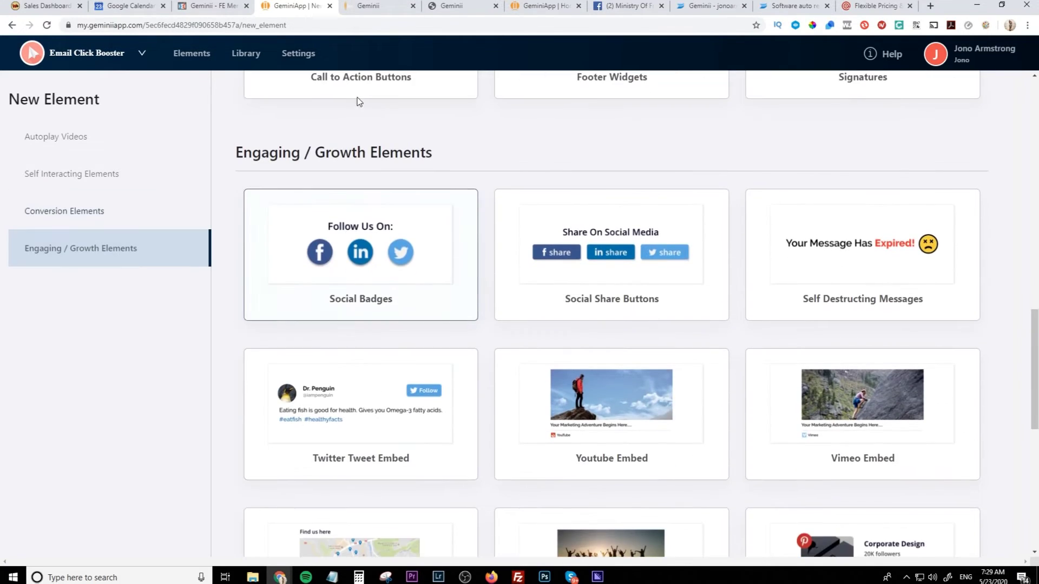
scroll(417, 222, down, 4)
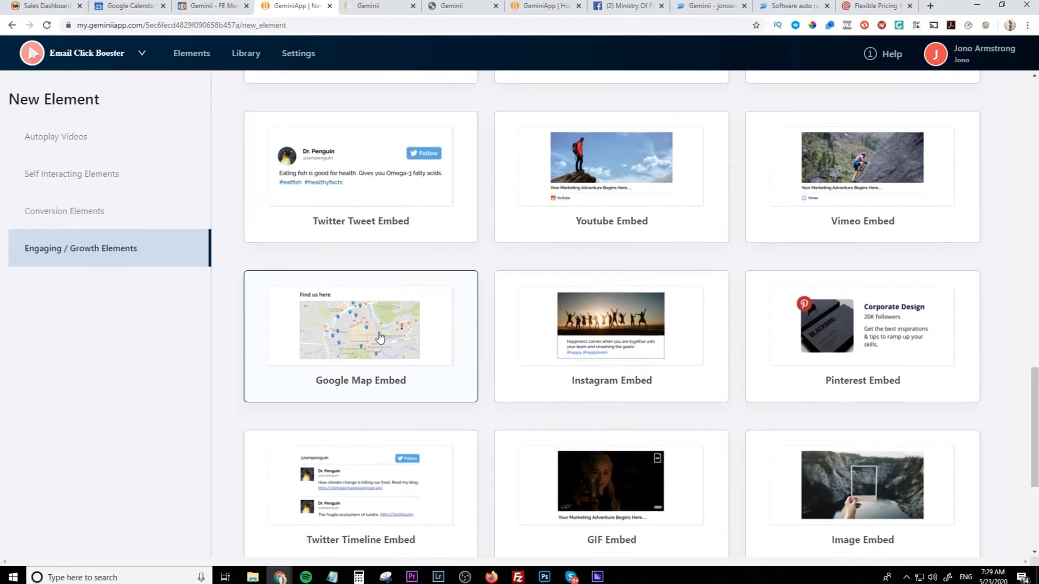
scroll(380, 336, down, 5)
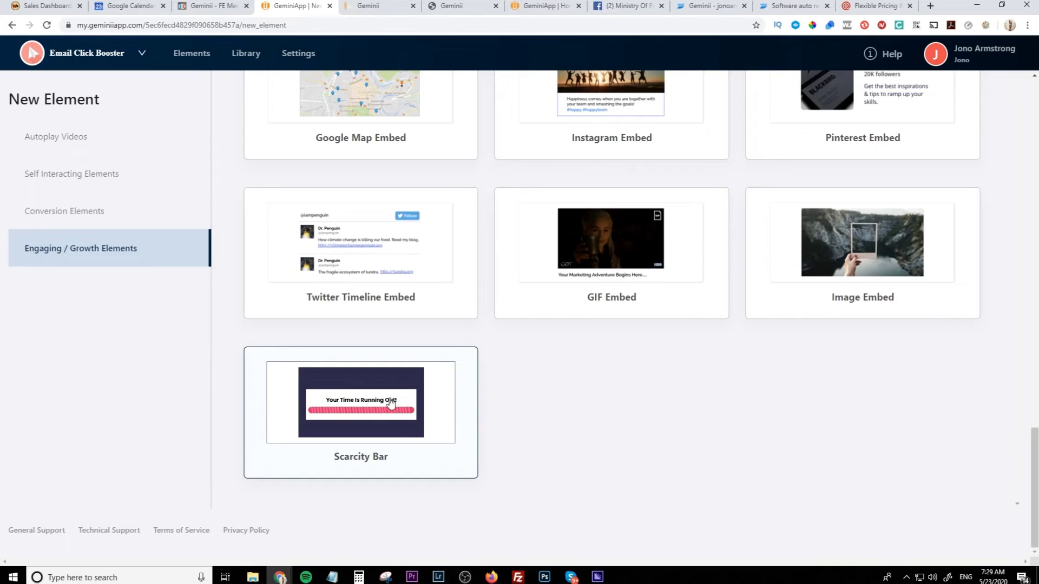
scroll(357, 401, up, 9)
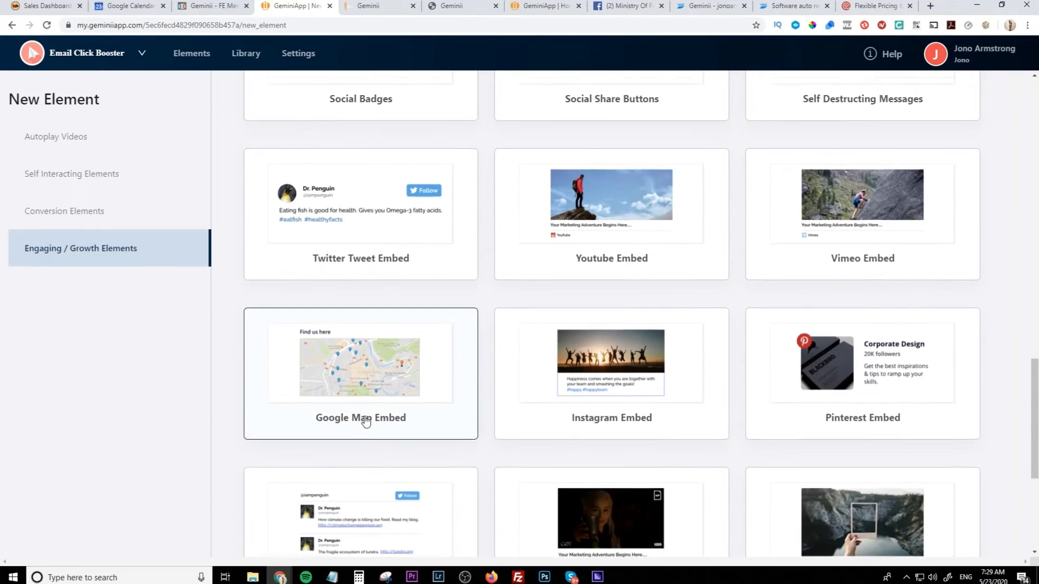
Switch to the AutoResponder app from the app-switcher dropdown
mouse_move(99, 56)
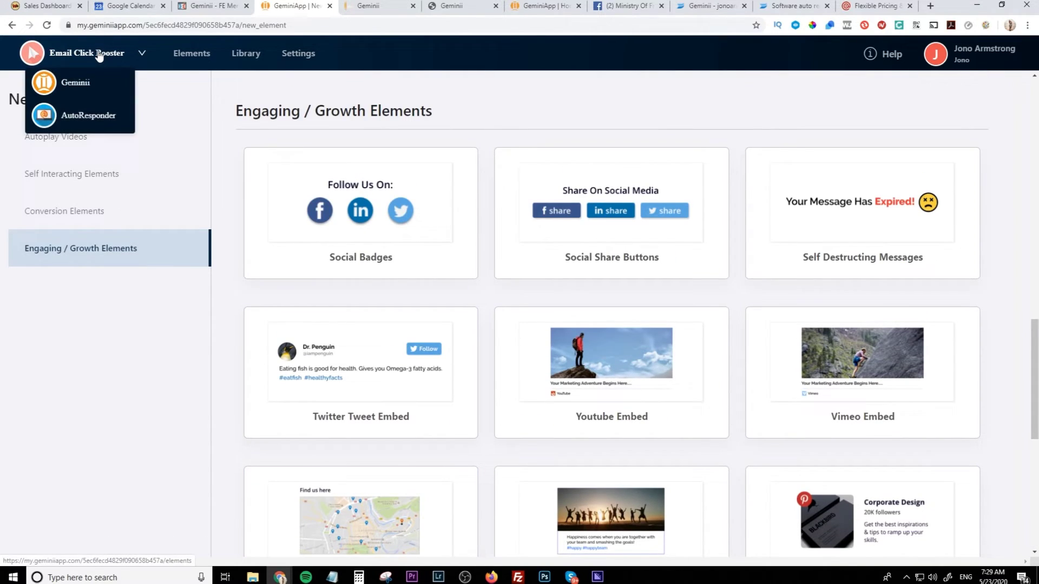
click(95, 117)
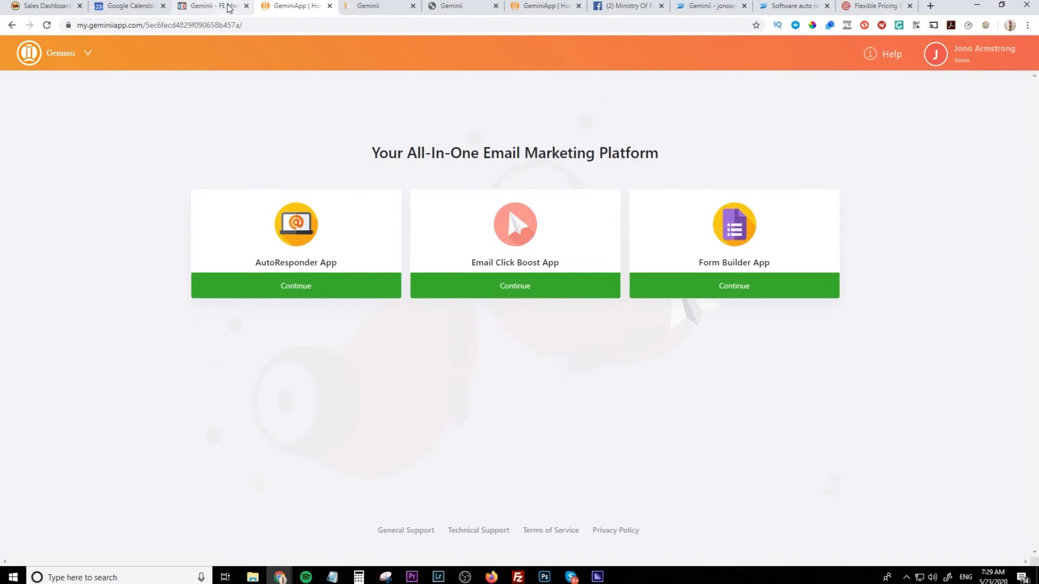
click(228, 7)
scroll(297, 327, down, 2)
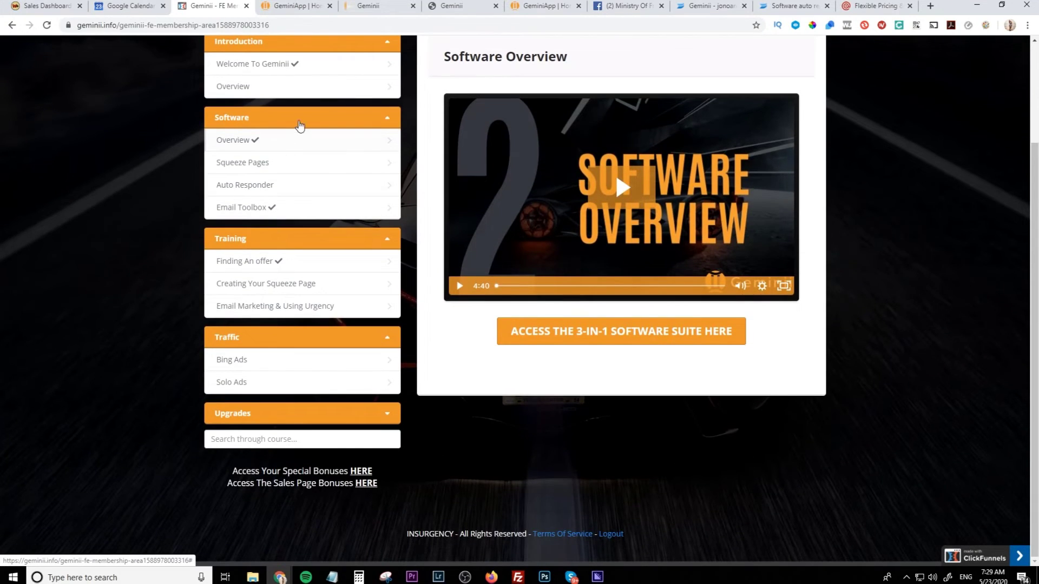
scroll(296, 375, up, 1)
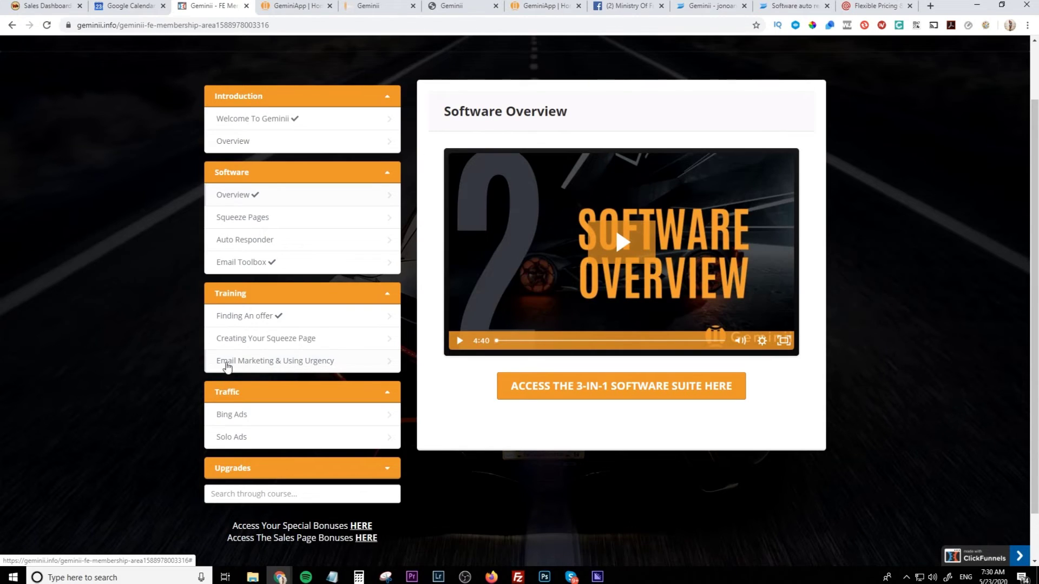
scroll(157, 373, down, 1)
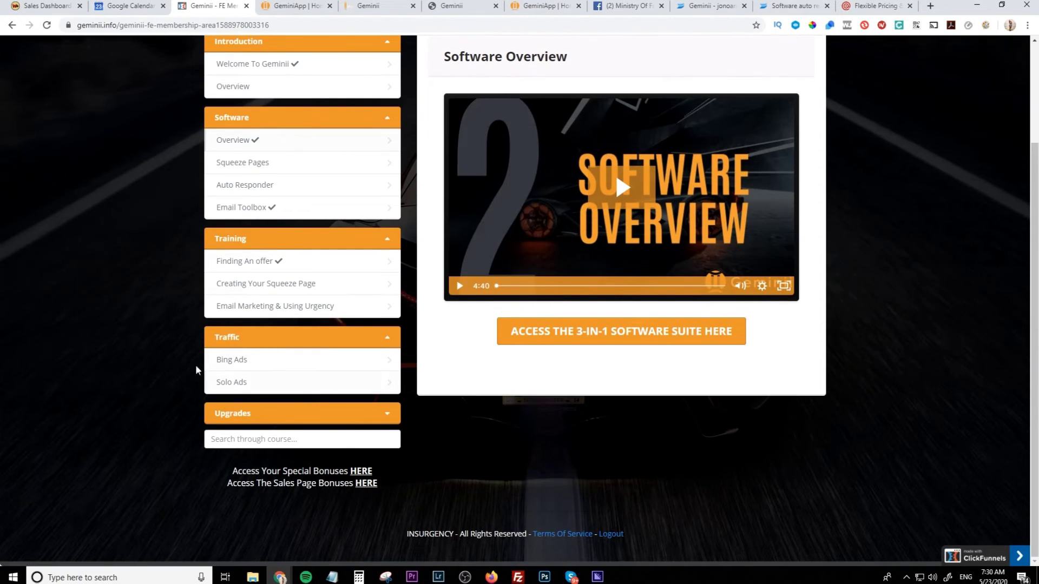
scroll(144, 381, up, 3)
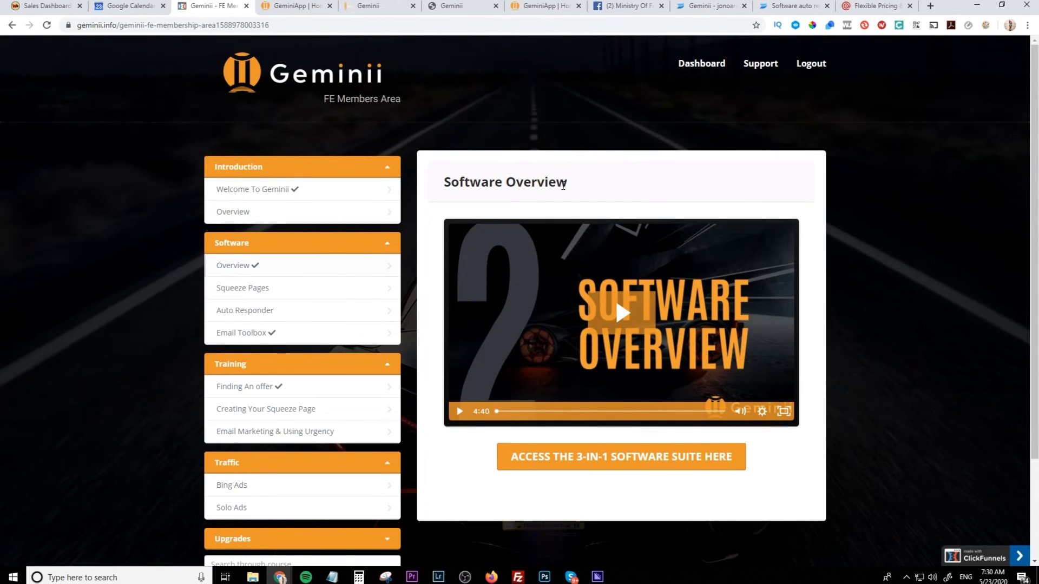